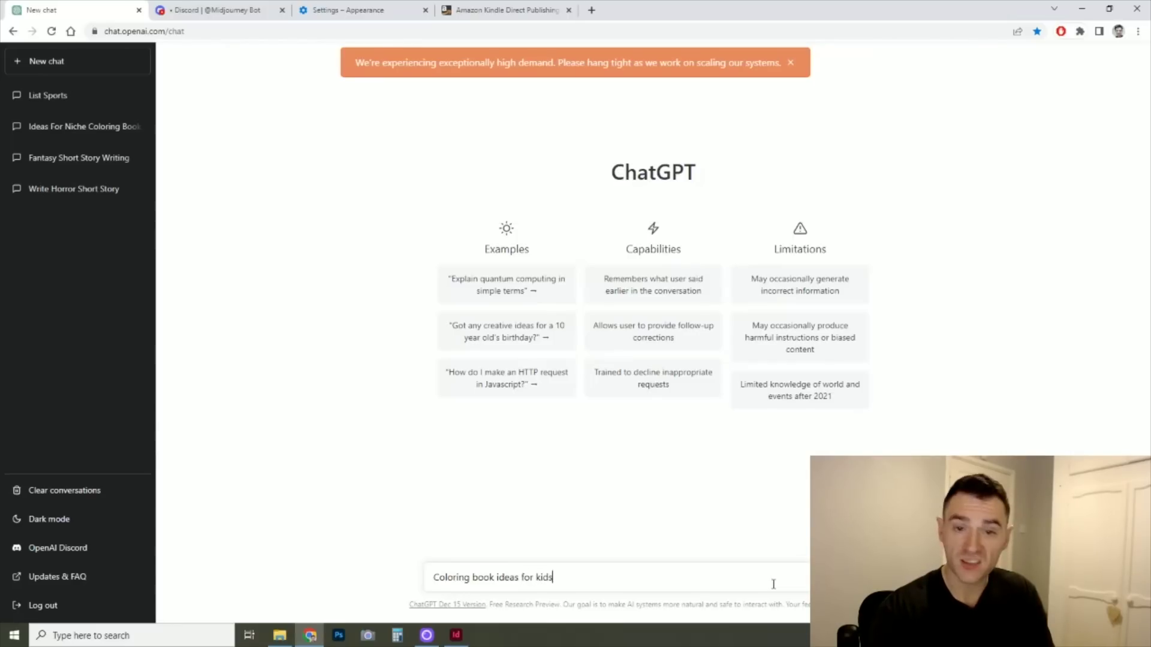
Step: Send the 'Coloring book ideas for kids' request and dismiss the high-demand notice
key("Return")
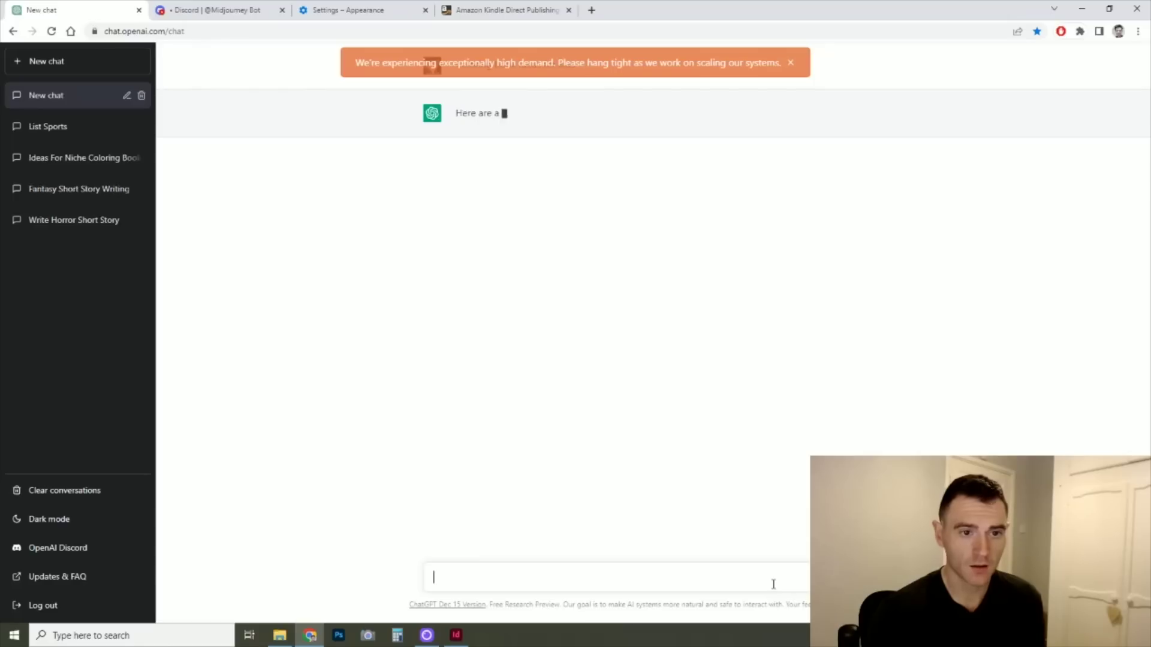
left_click(791, 63)
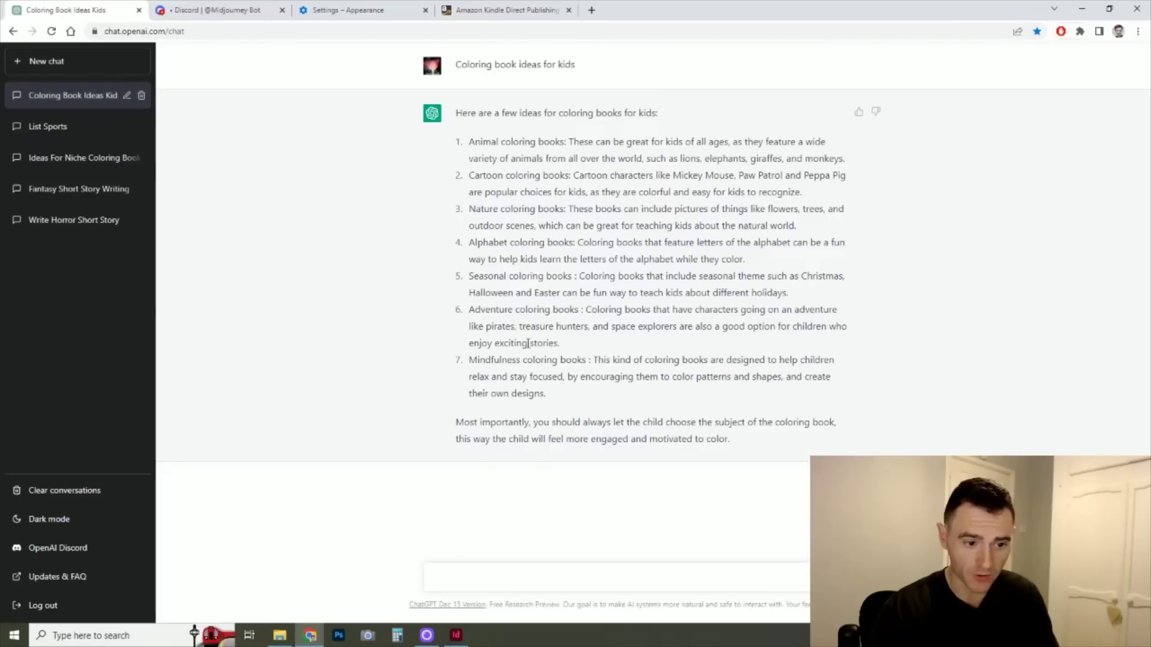
Step: Highlight the word 'pirates' in item 6, the Adventure coloring books idea
double_click(490, 310)
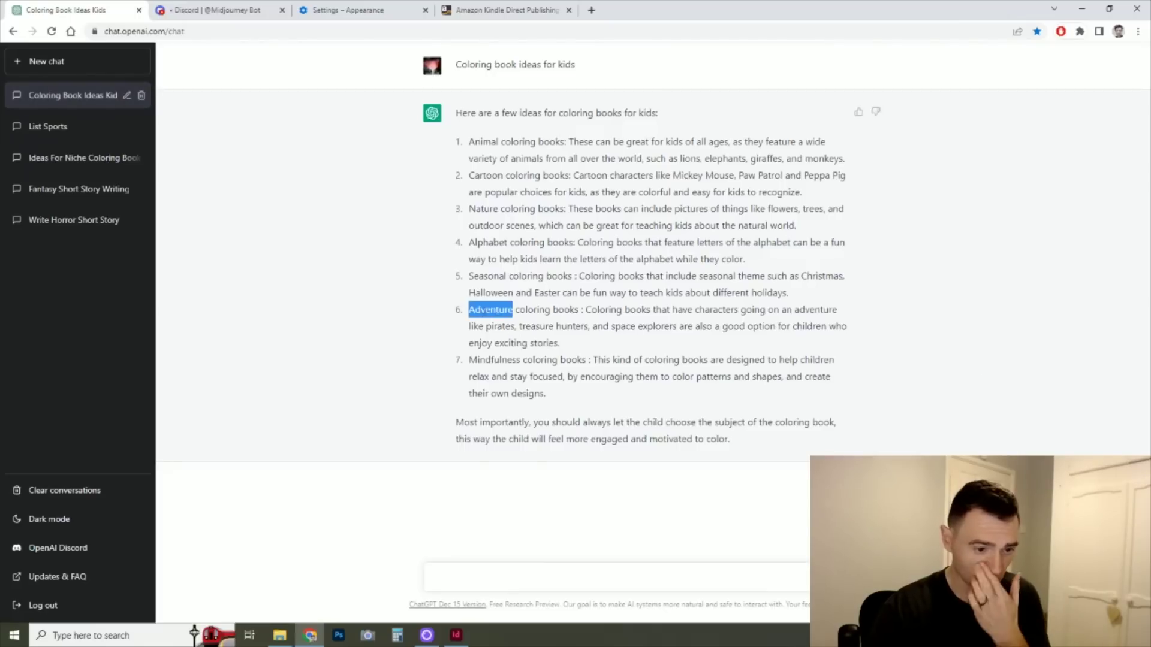
left_click_drag(491, 311, 552, 311)
double_click(500, 327)
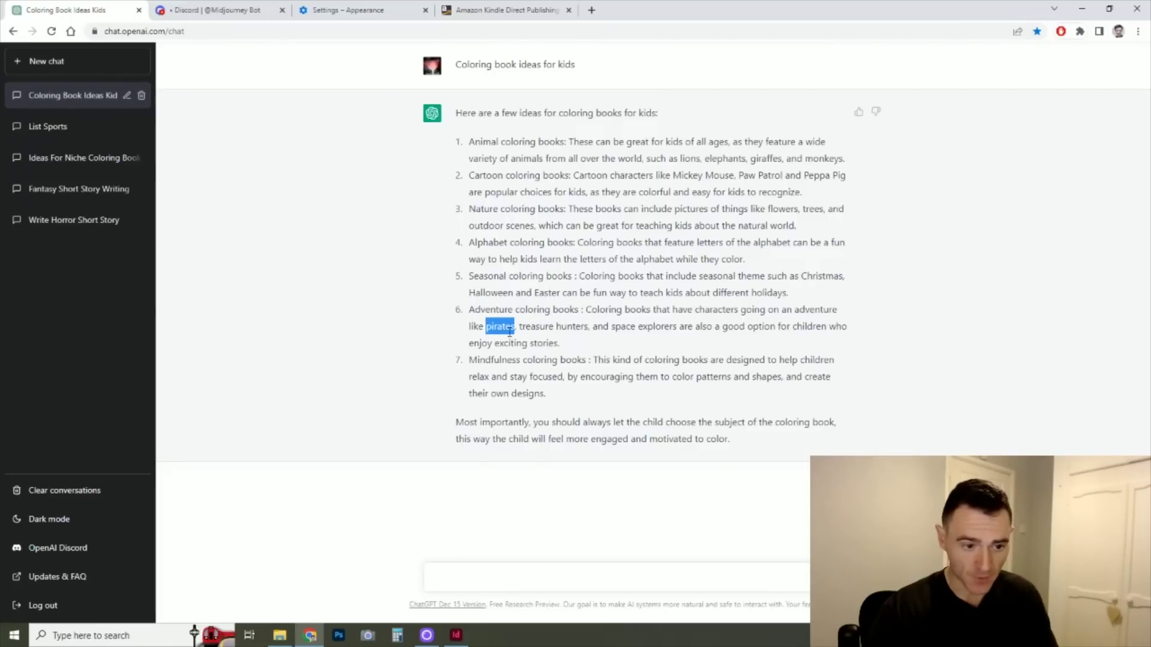
left_click_drag(519, 327, 588, 327)
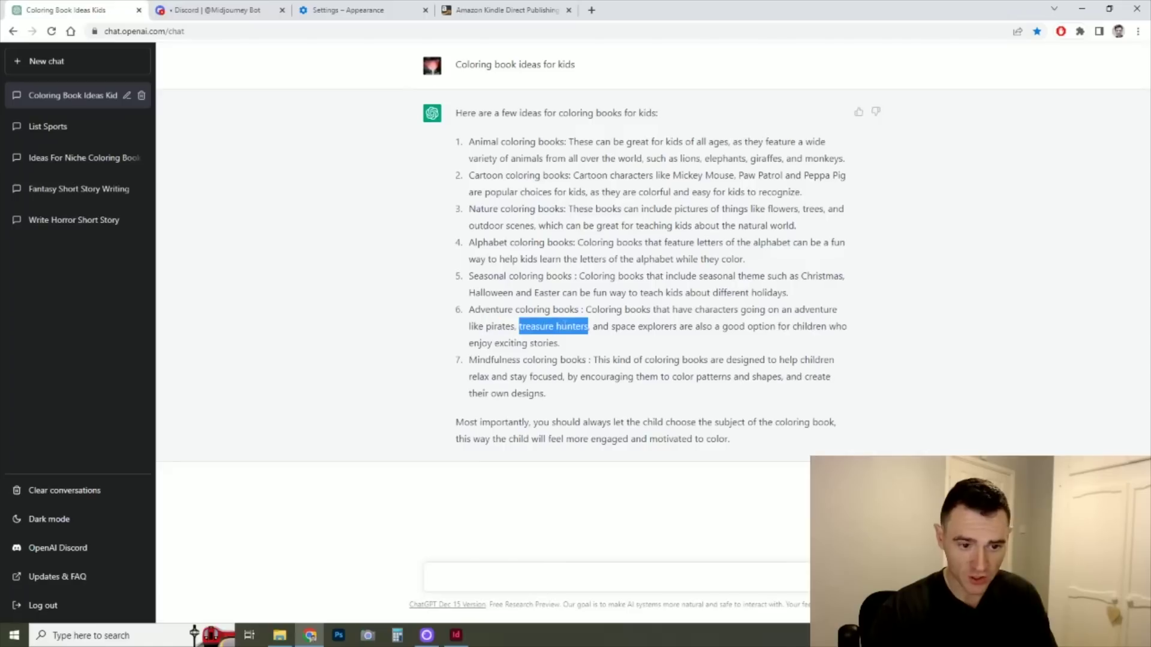
left_click(617, 325)
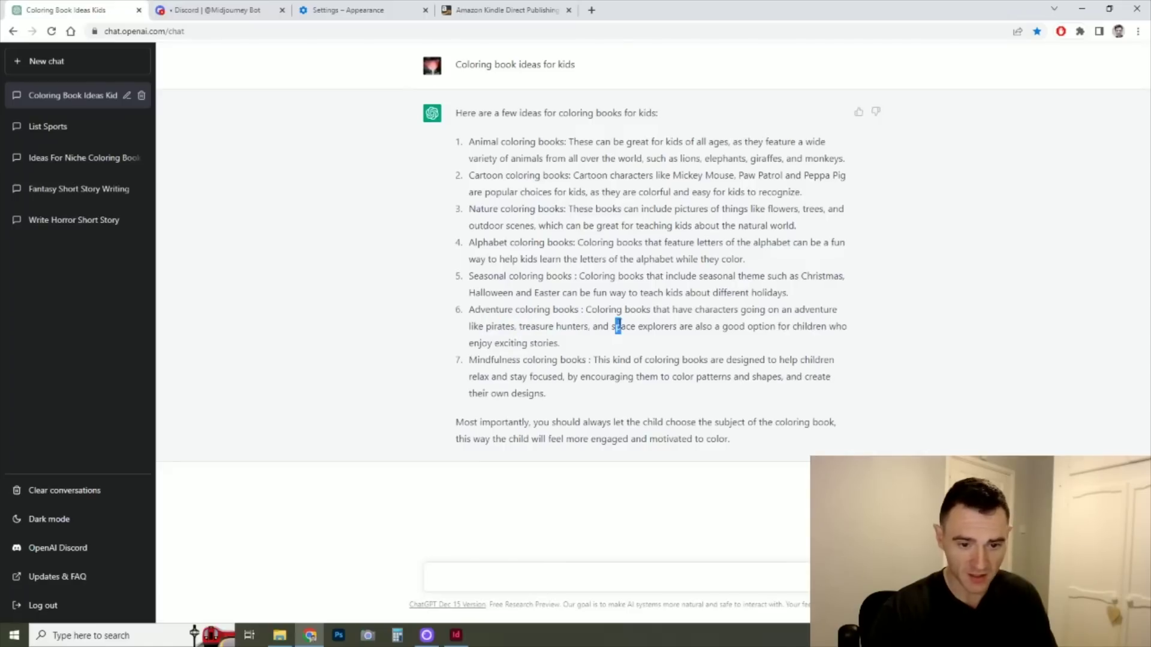
double_click(499, 326)
key("ctrl+c")
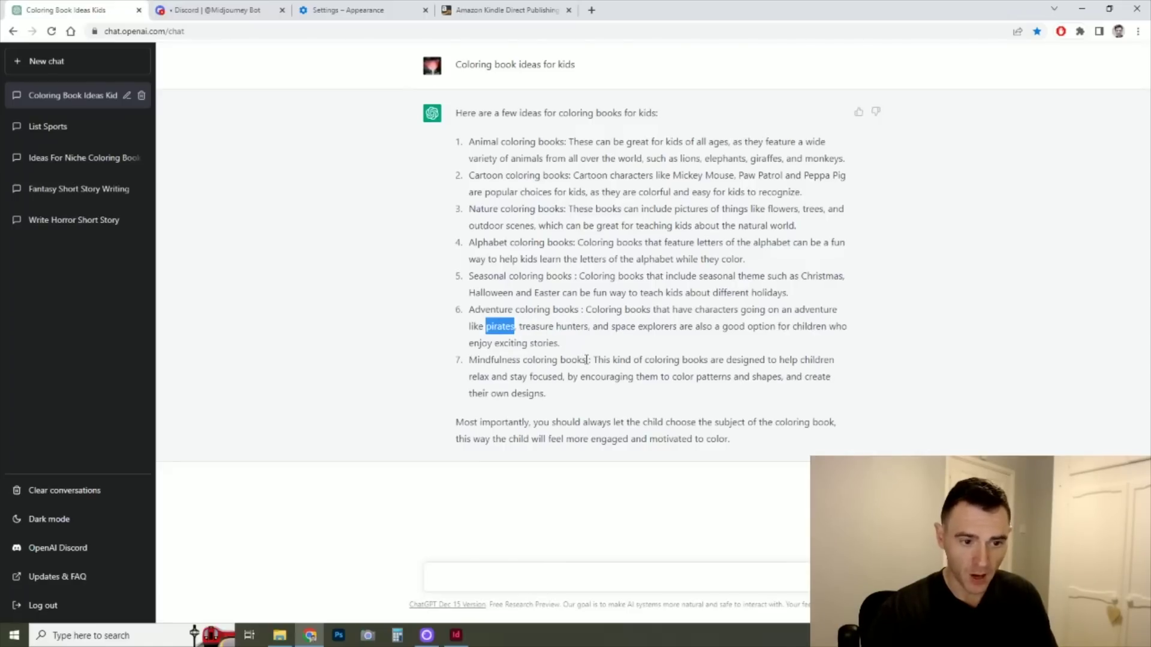
Step: Open Amazon in a new tab and search for 'pirates coloring book'
key("ctrl+t")
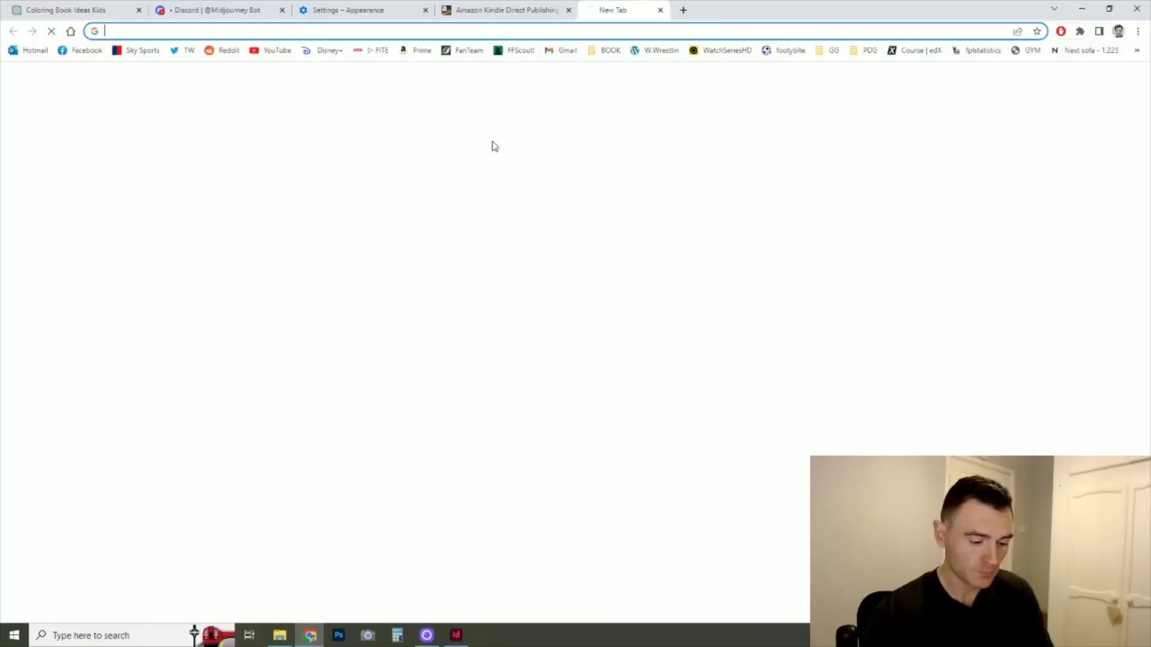
type("amazon")
key("Return")
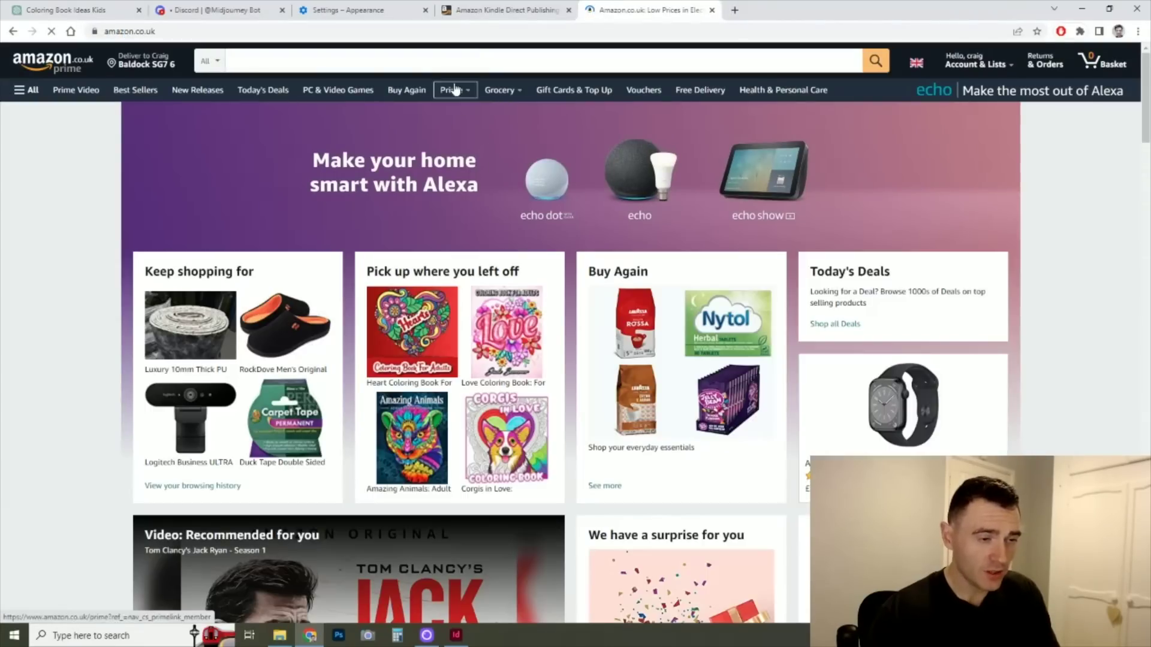
left_click(456, 62)
key("ctrl+v")
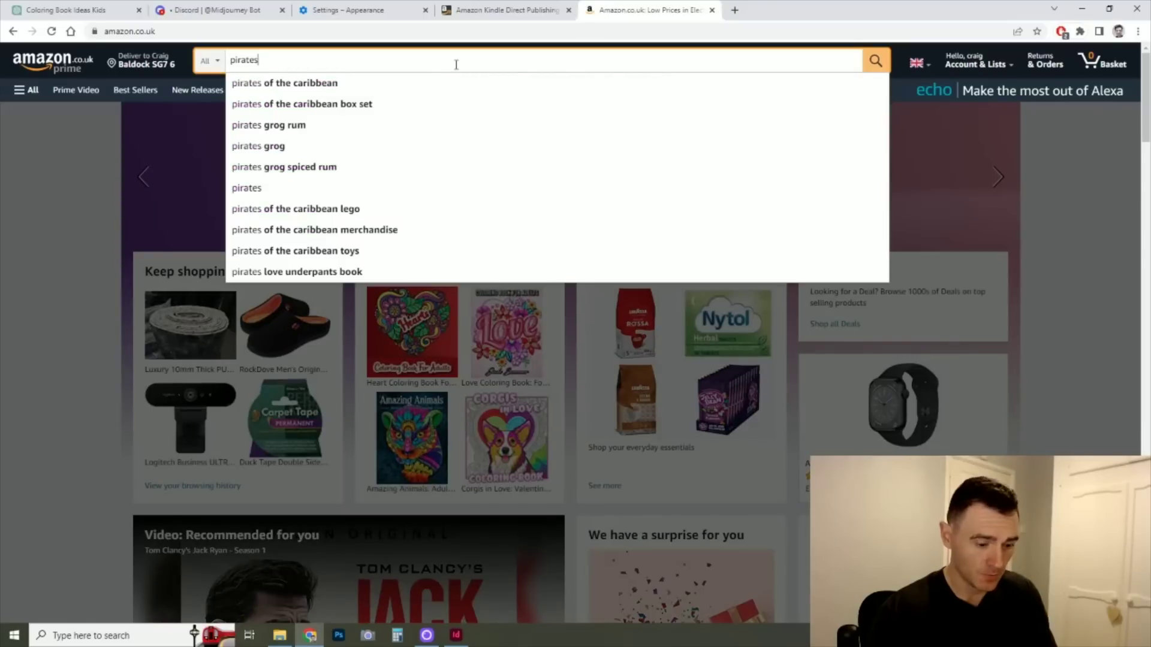
type("coloring ")
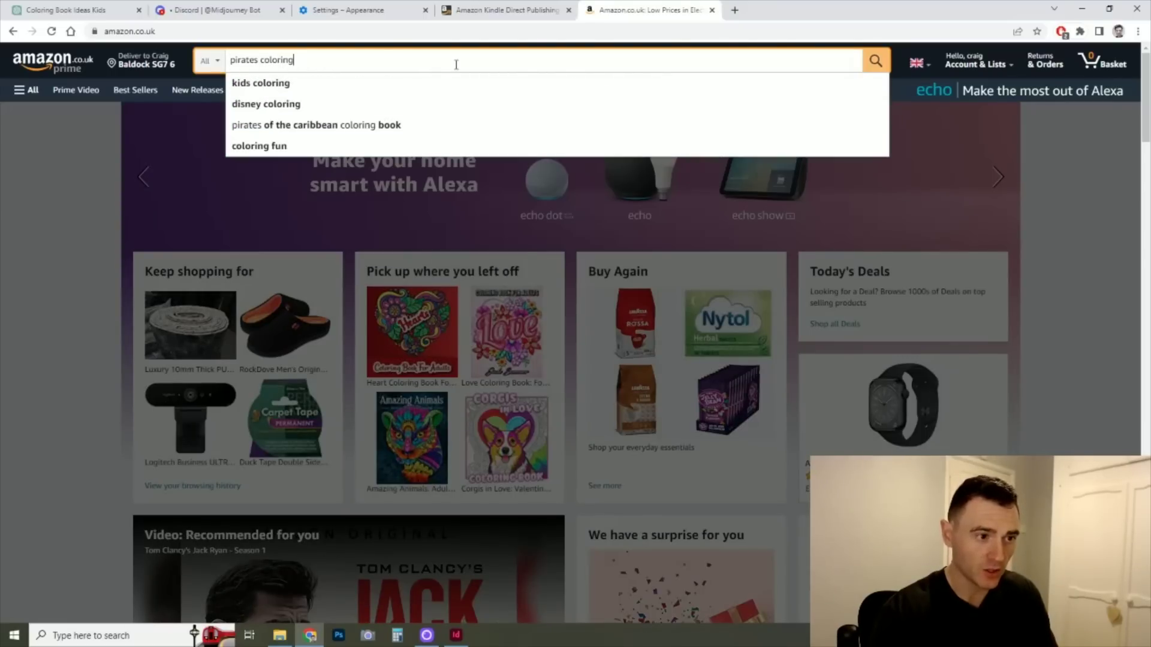
type("book")
key("Return")
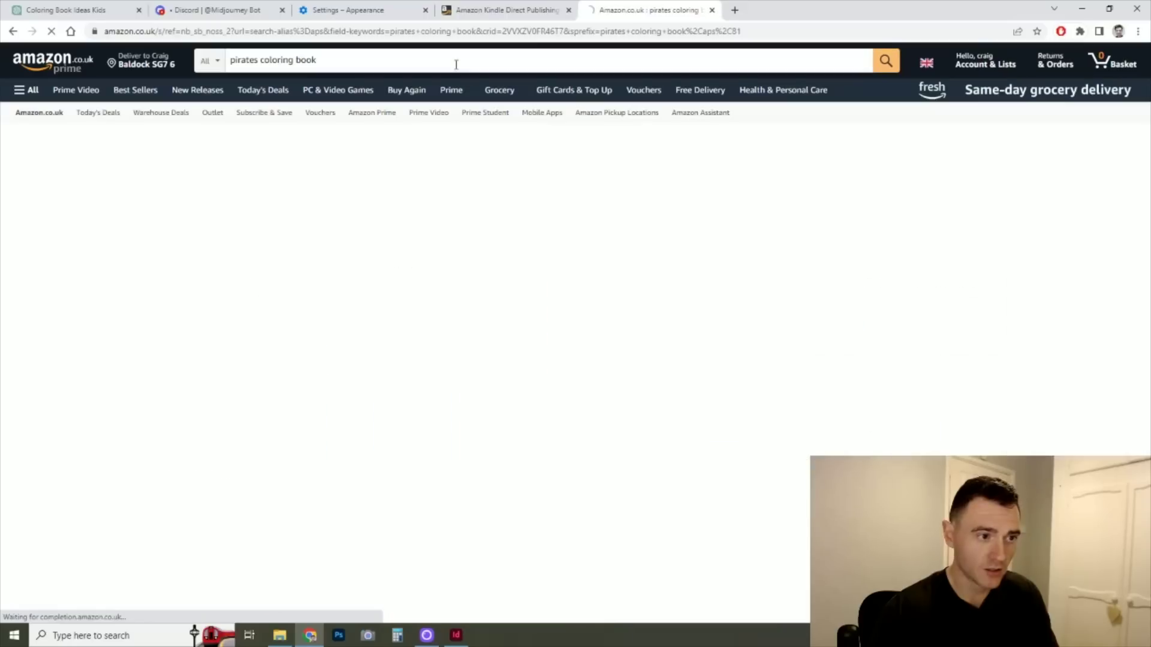
left_click(456, 64)
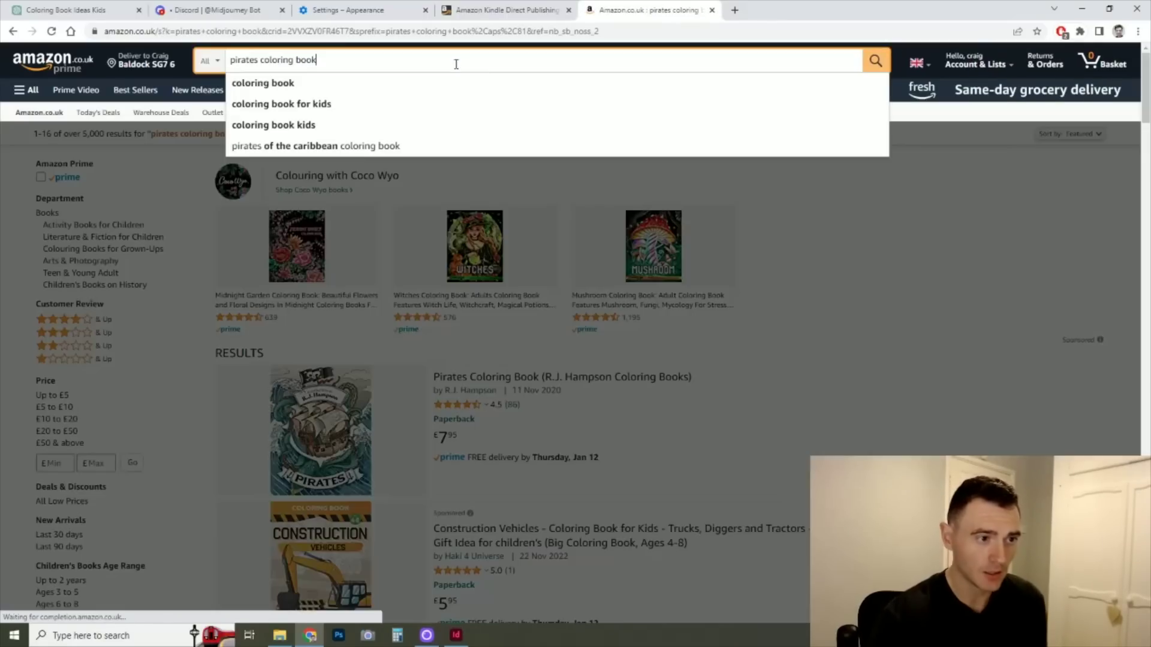
left_click(879, 312)
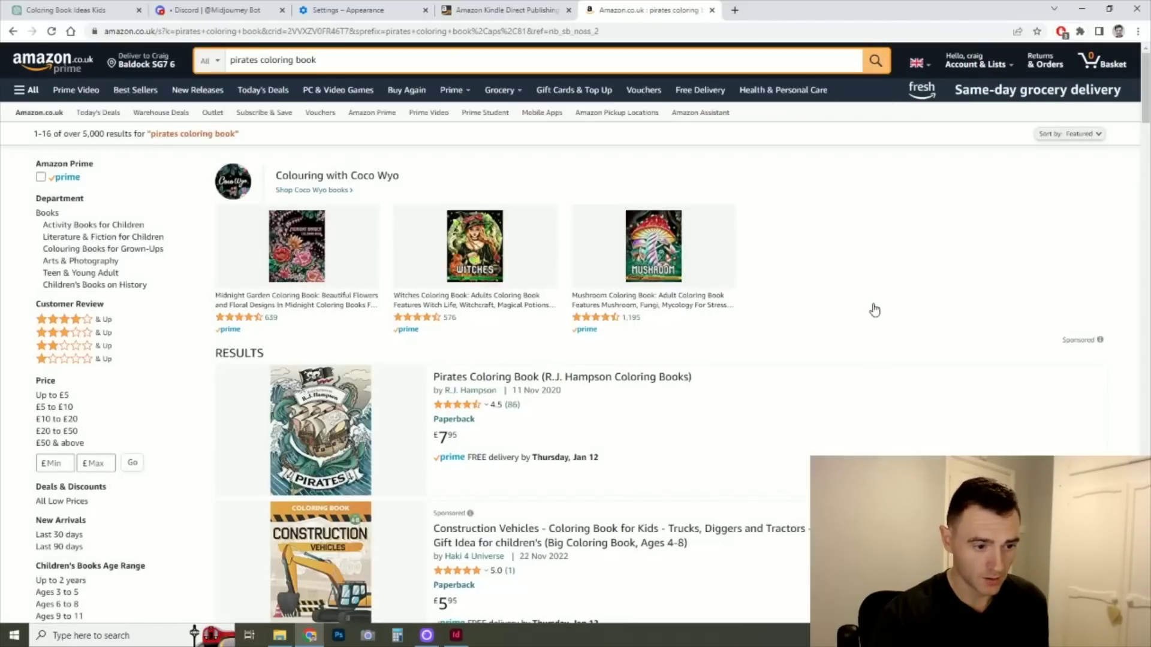
Step: Browse the pirate coloring book results, then return to the ChatGPT conversation
scroll(864, 299, "down", 3)
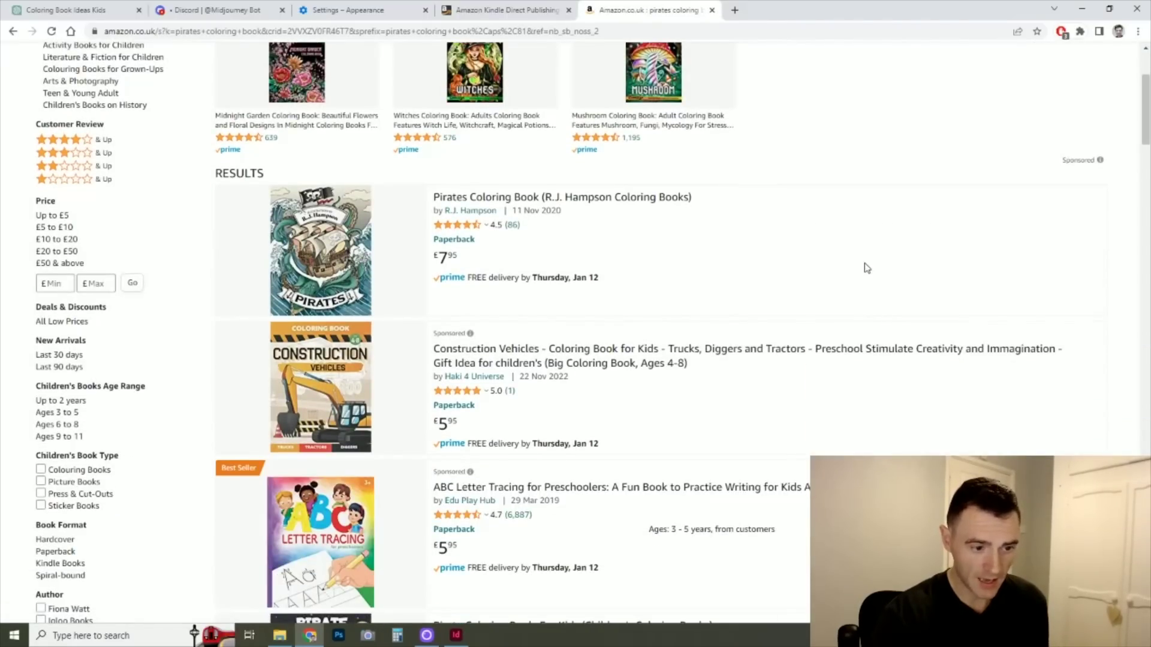
scroll(873, 262, "down", 5)
scroll(910, 262, "down", 2)
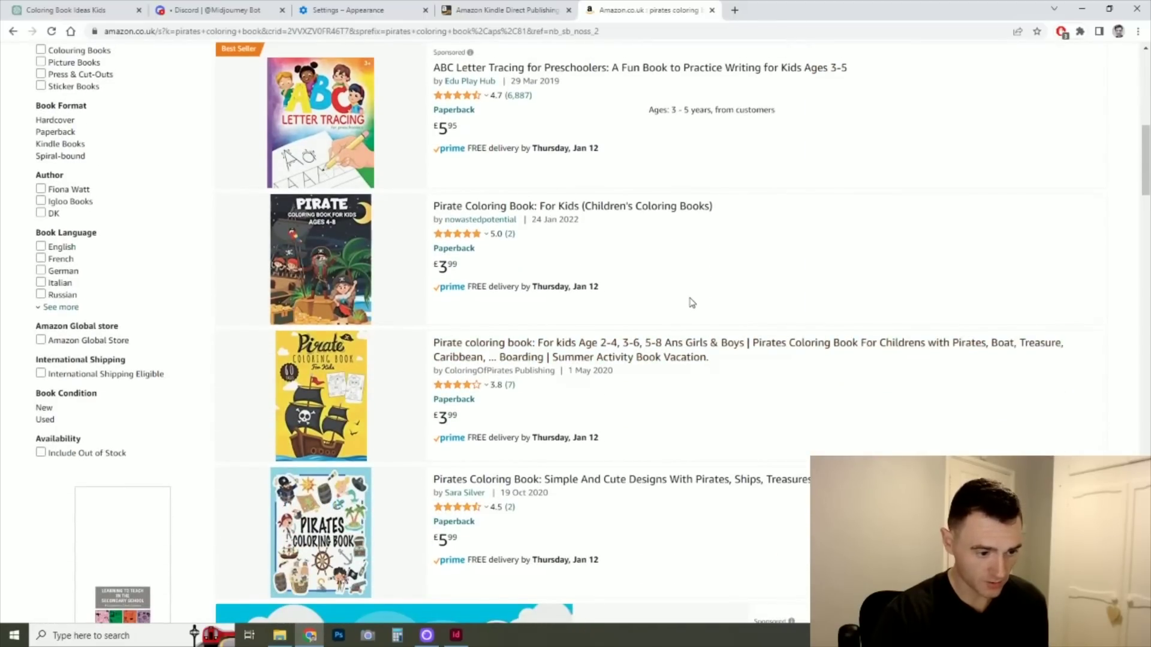
scroll(689, 311, "down", 3)
scroll(706, 347, "up", 10)
scroll(720, 352, "up", 3)
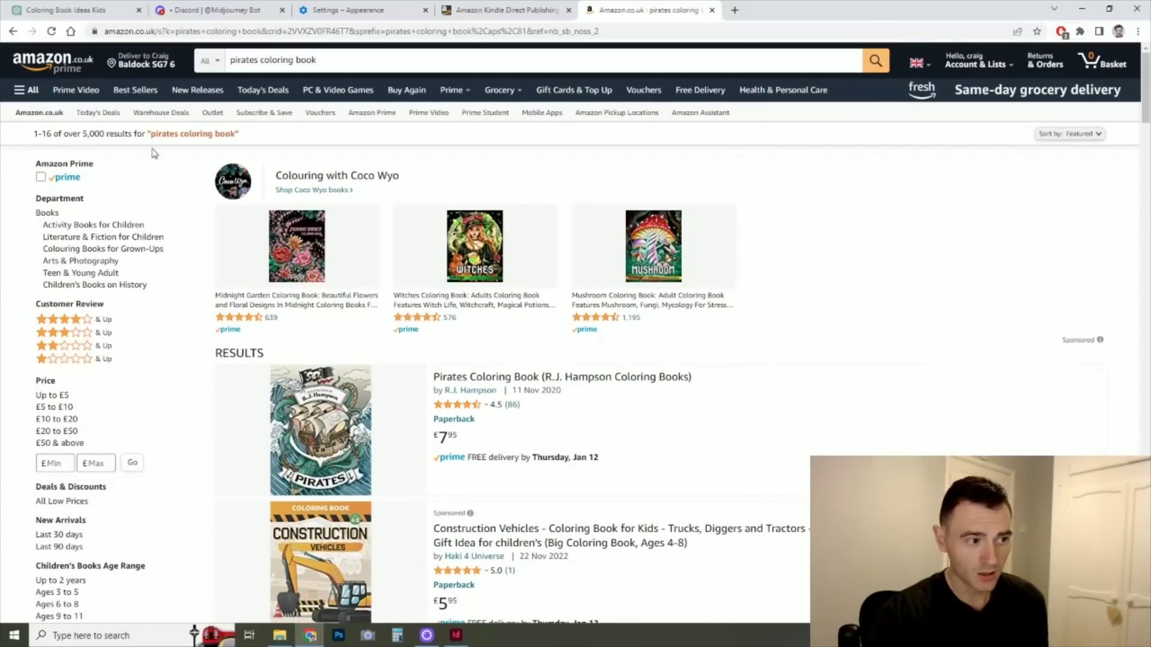
scroll(793, 277, "down", 2)
scroll(793, 277, "down", 20)
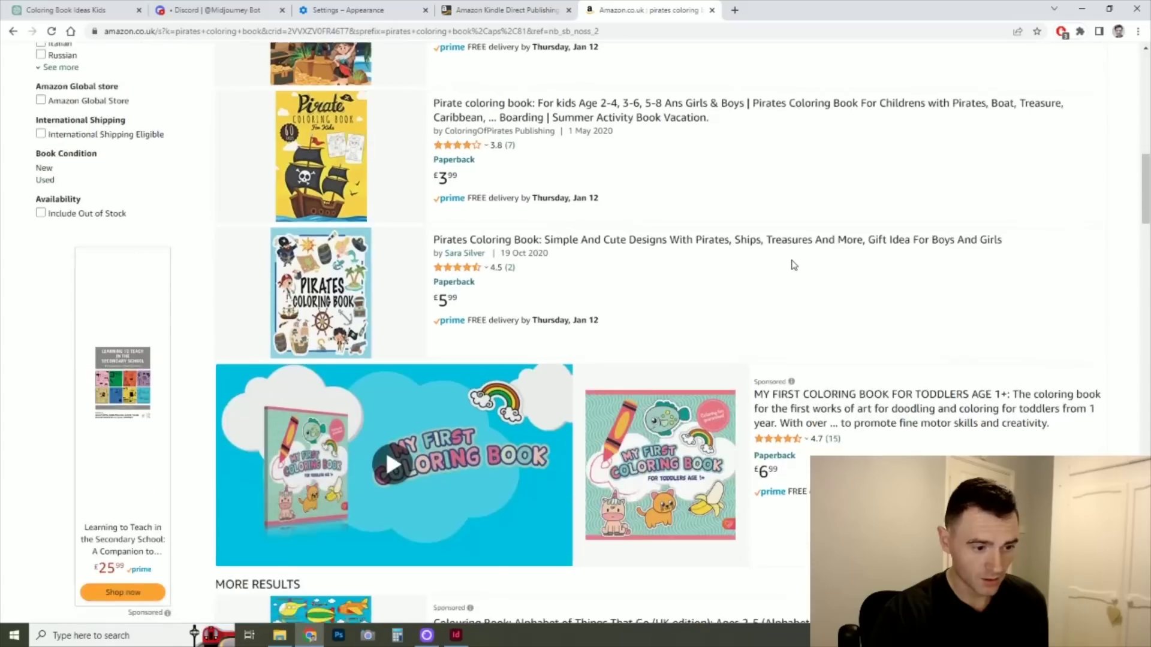
scroll(795, 266, "down", 8)
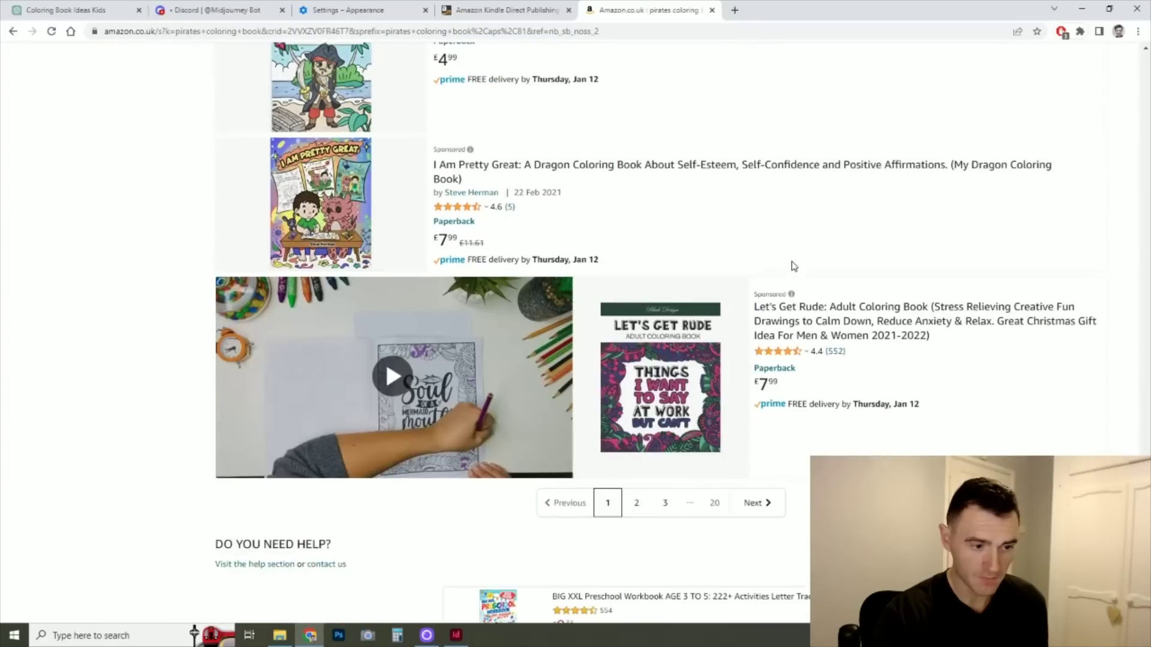
scroll(795, 266, "up", 15)
scroll(794, 266, "up", 20)
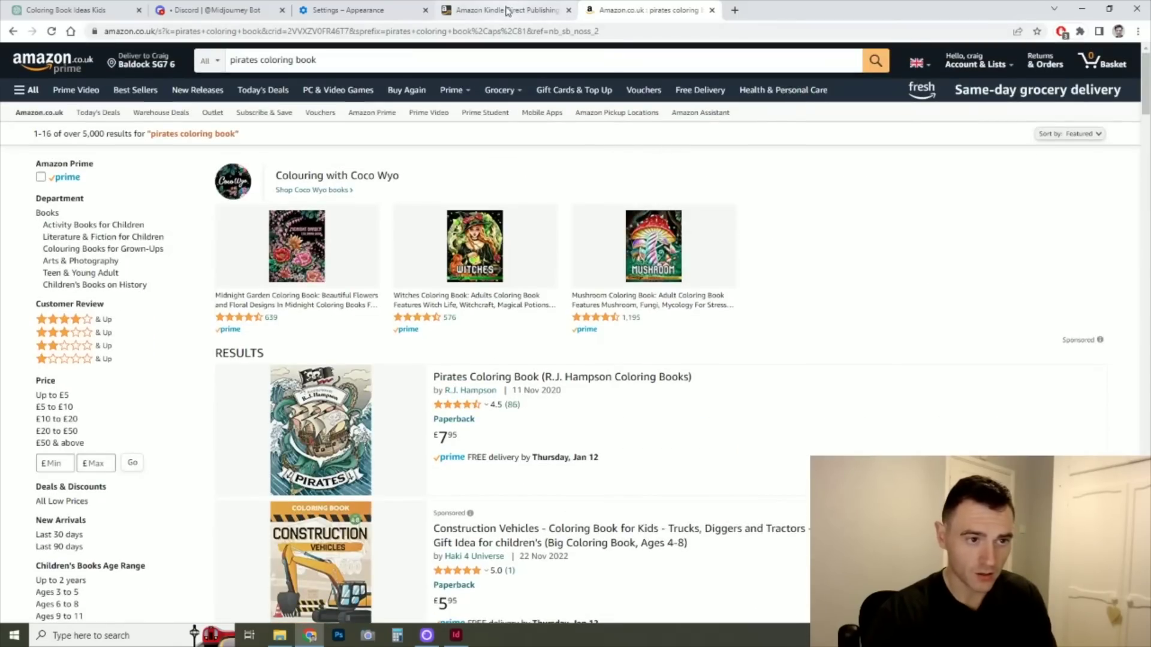
left_click(102, 11)
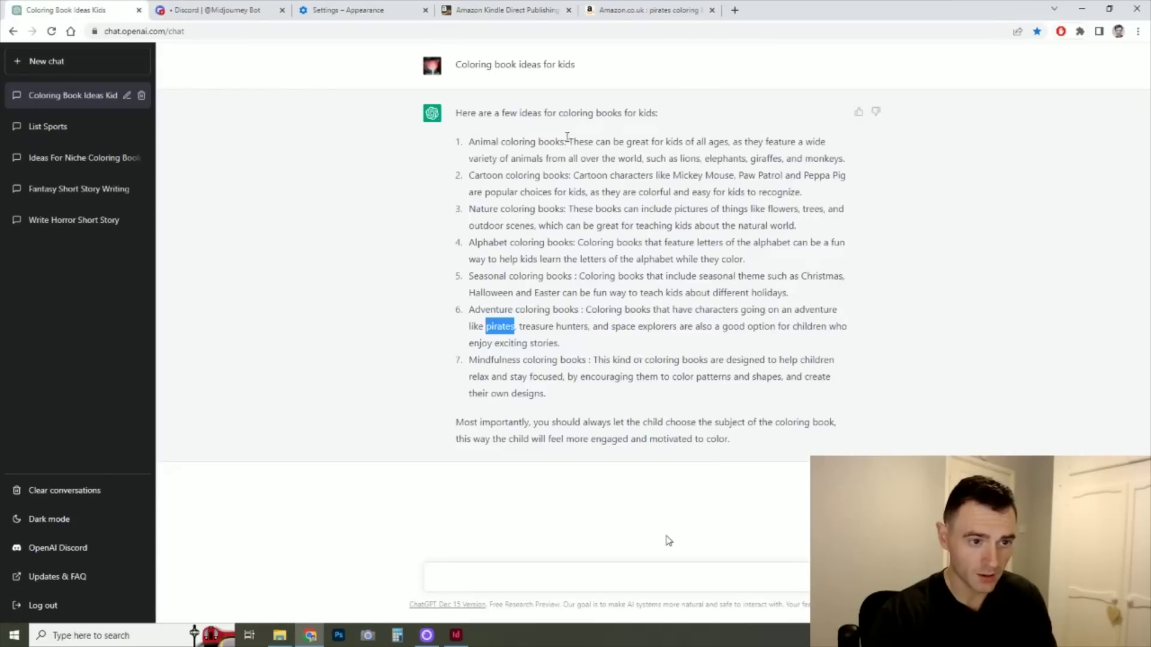
Step: Ask for 'pirate coloring book ideas', highlight Humorous scenes, then go to the Midjourney Bot chat
left_click(520, 592)
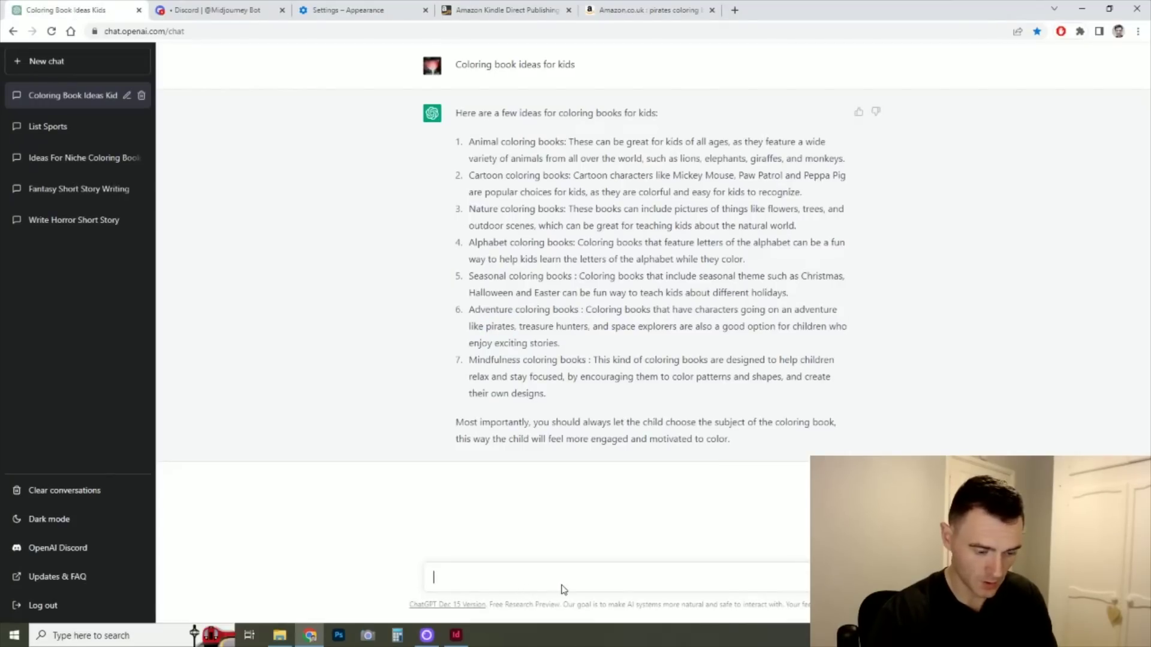
type("pirate ")
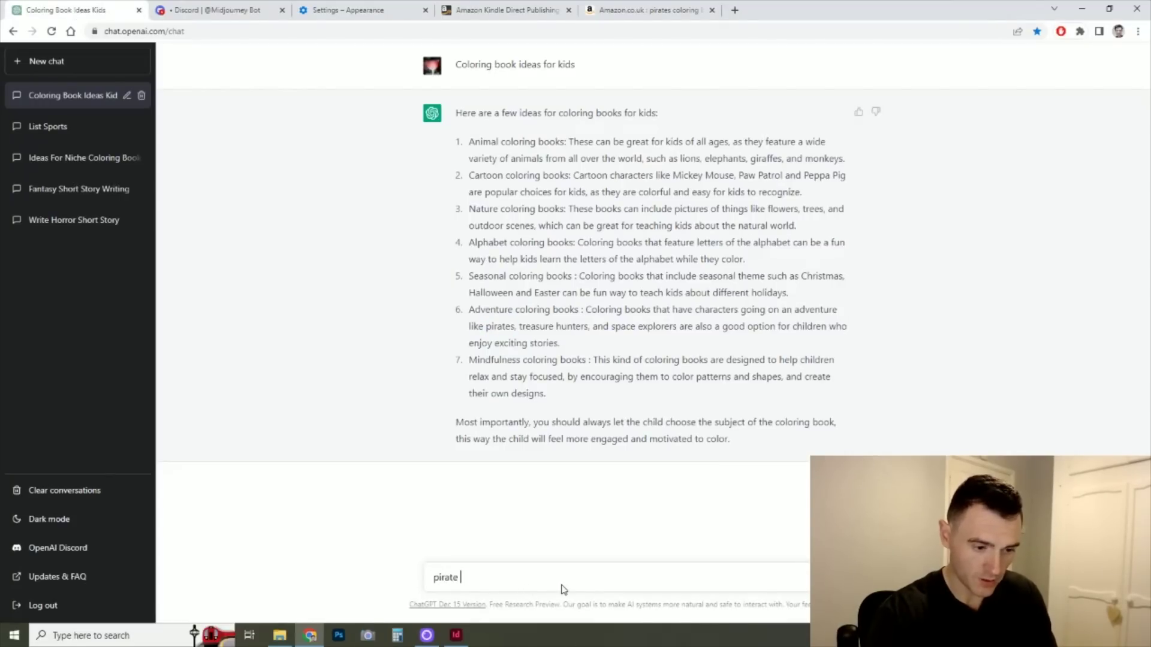
type("coloring book ideas")
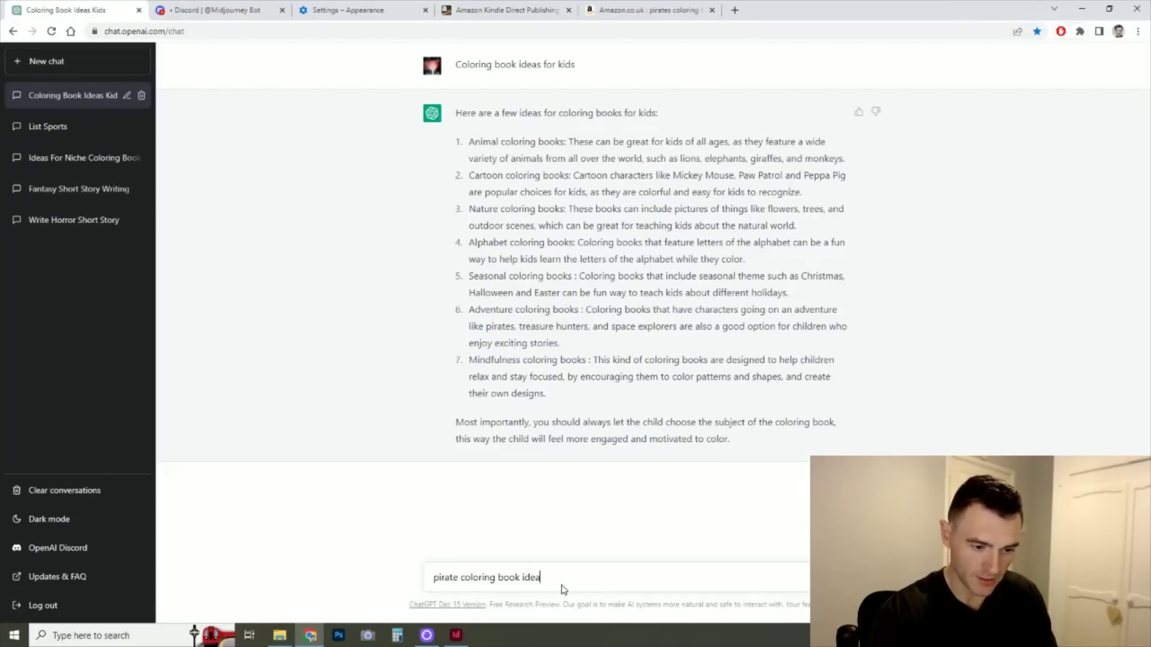
key("Return")
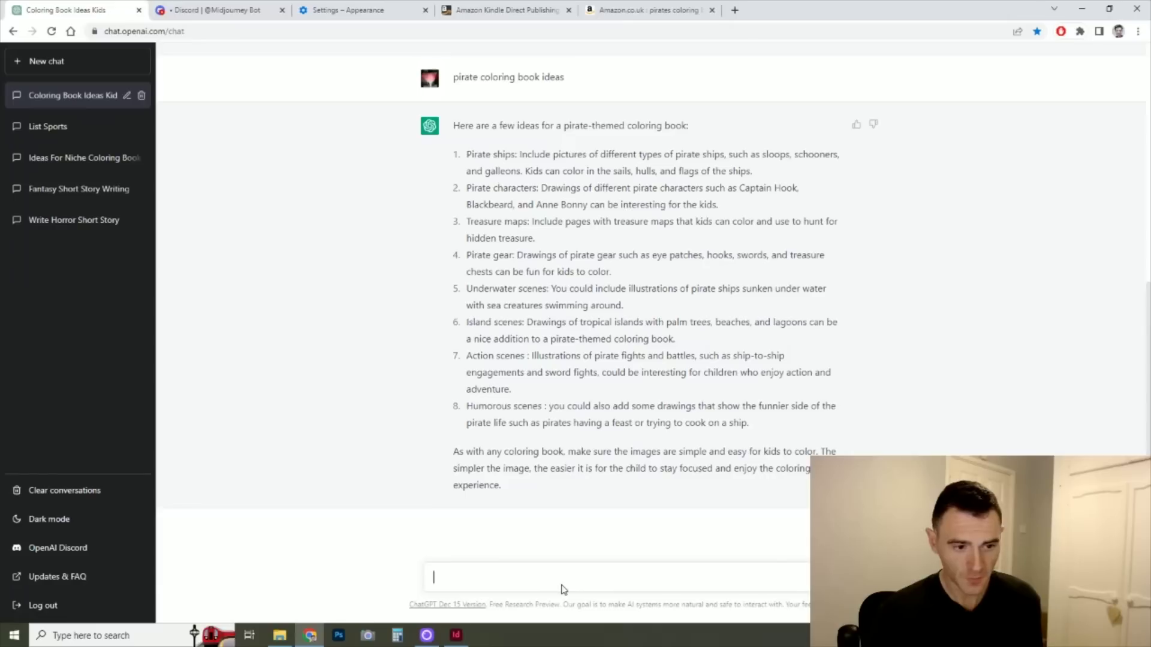
left_click_drag(467, 406, 521, 406)
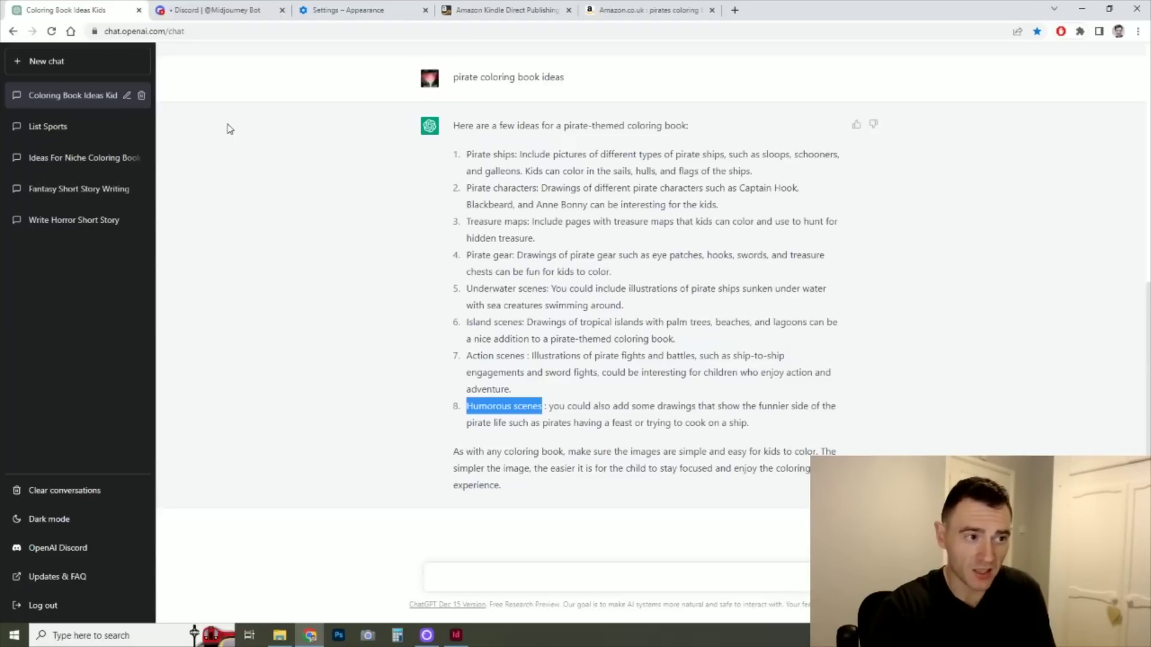
left_click(243, 12)
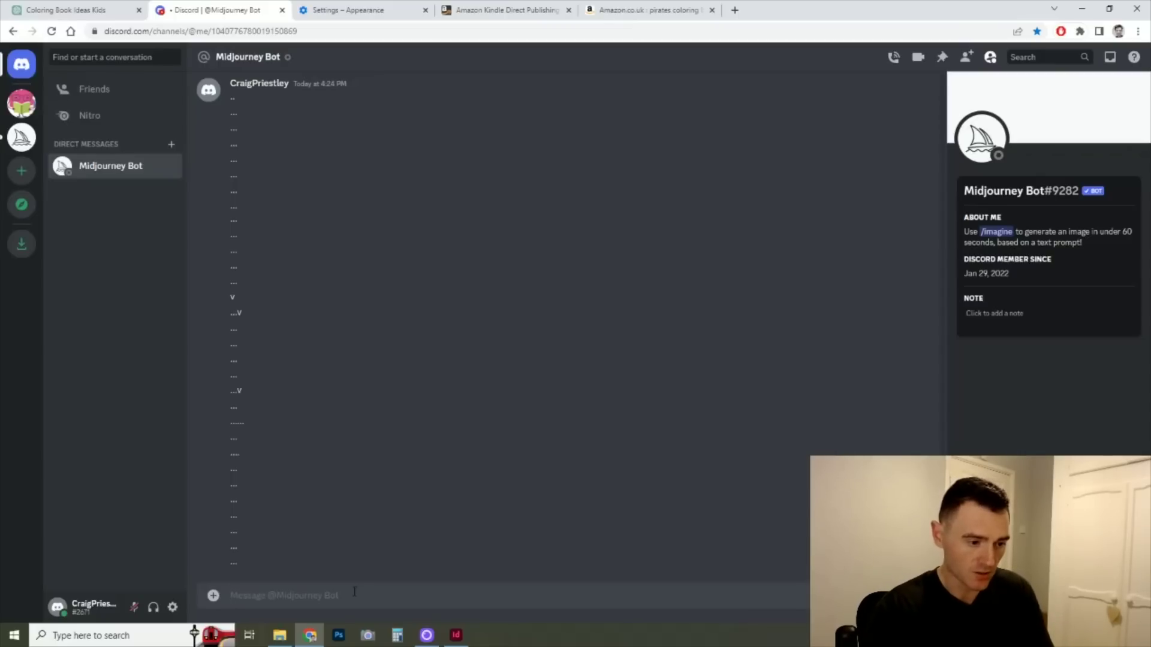
Step: Submit an /imagine prompt 'coloring page for kids, funny pirate' to the Midjourney Bot
type("/im")
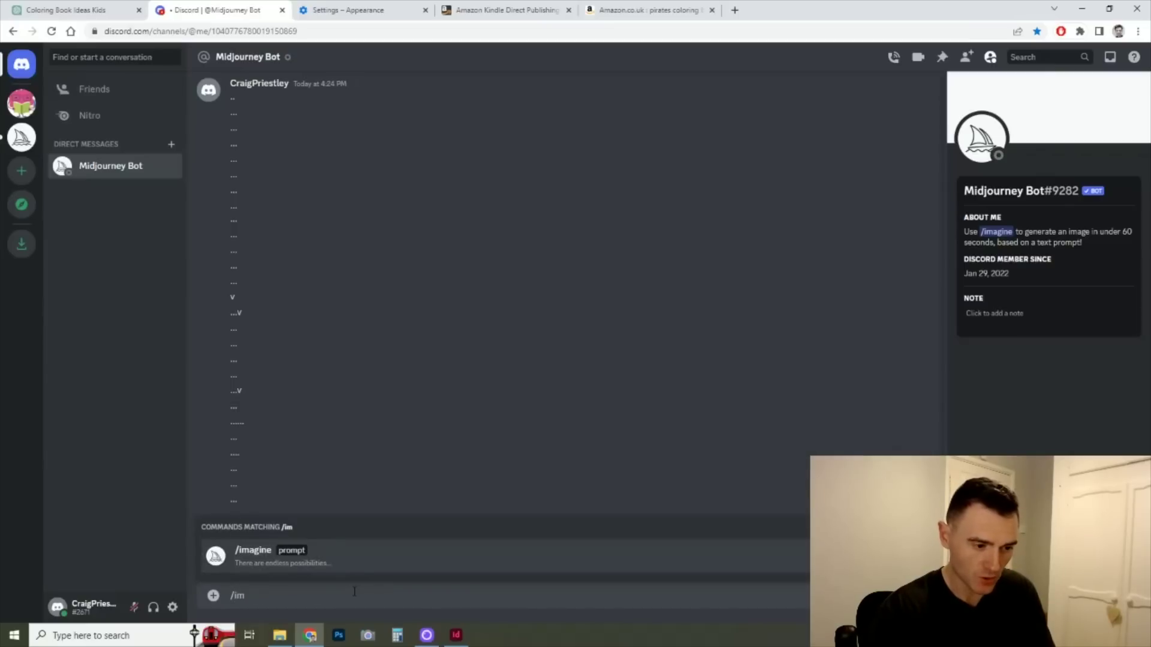
key("Tab")
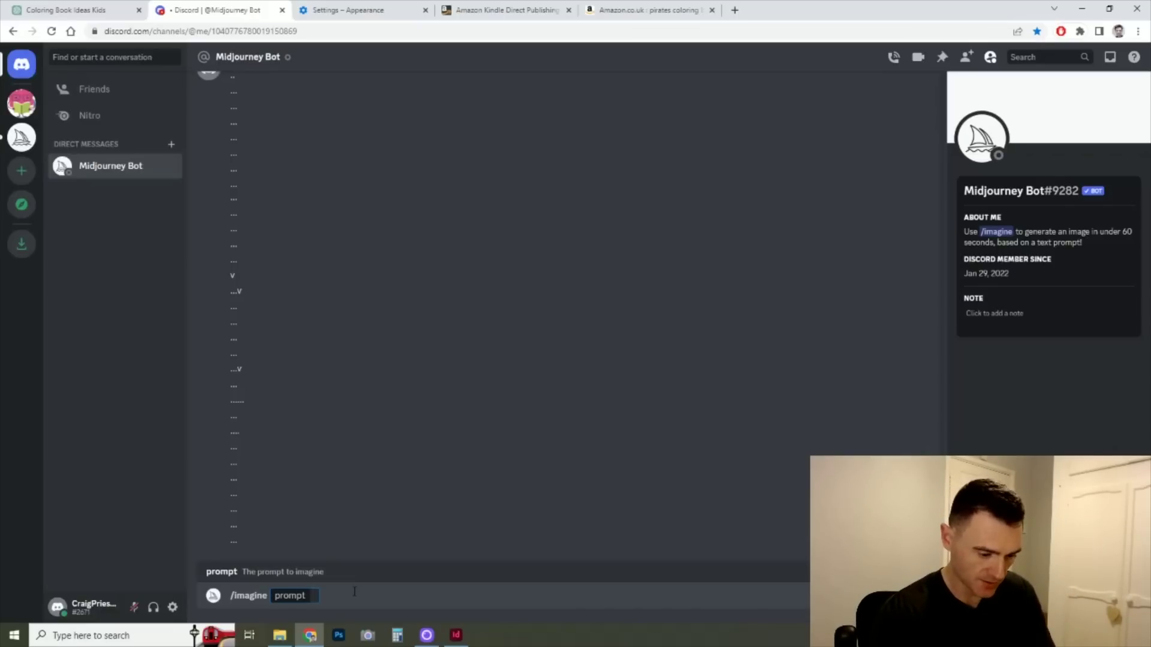
type("color")
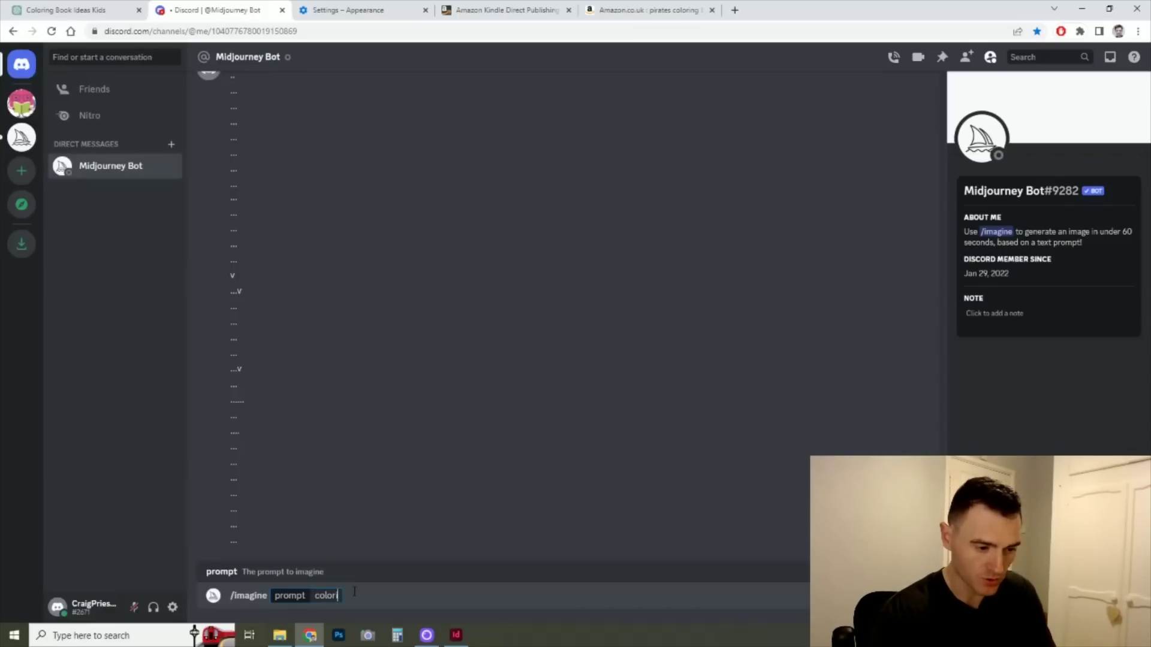
type("ing pa")
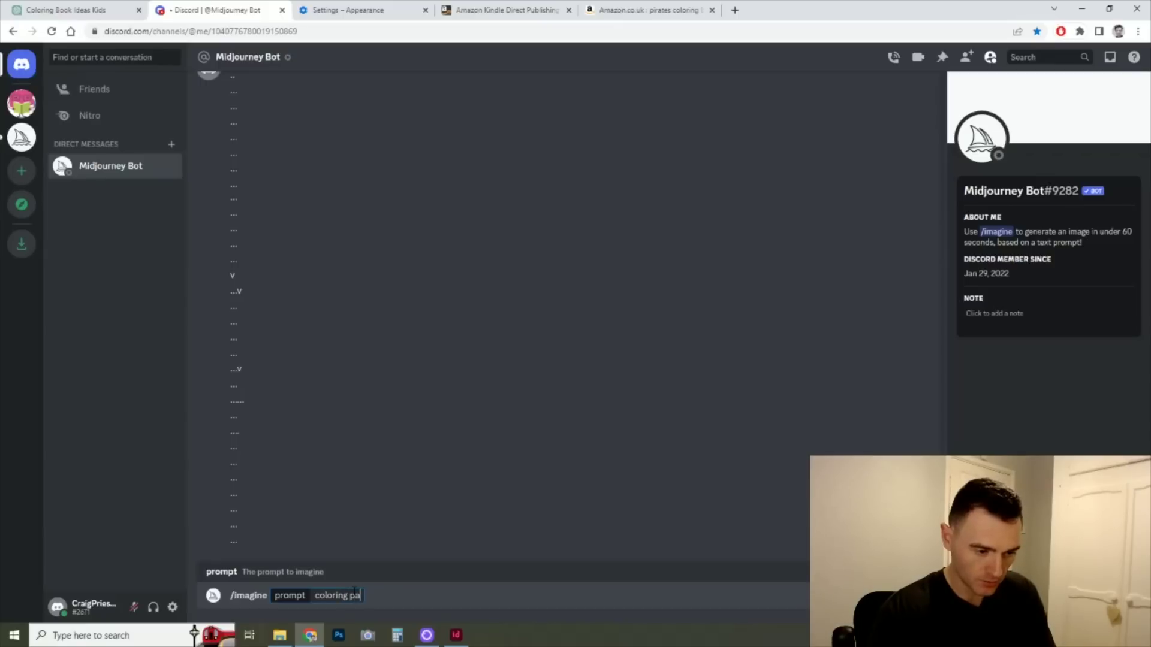
type("ge for ")
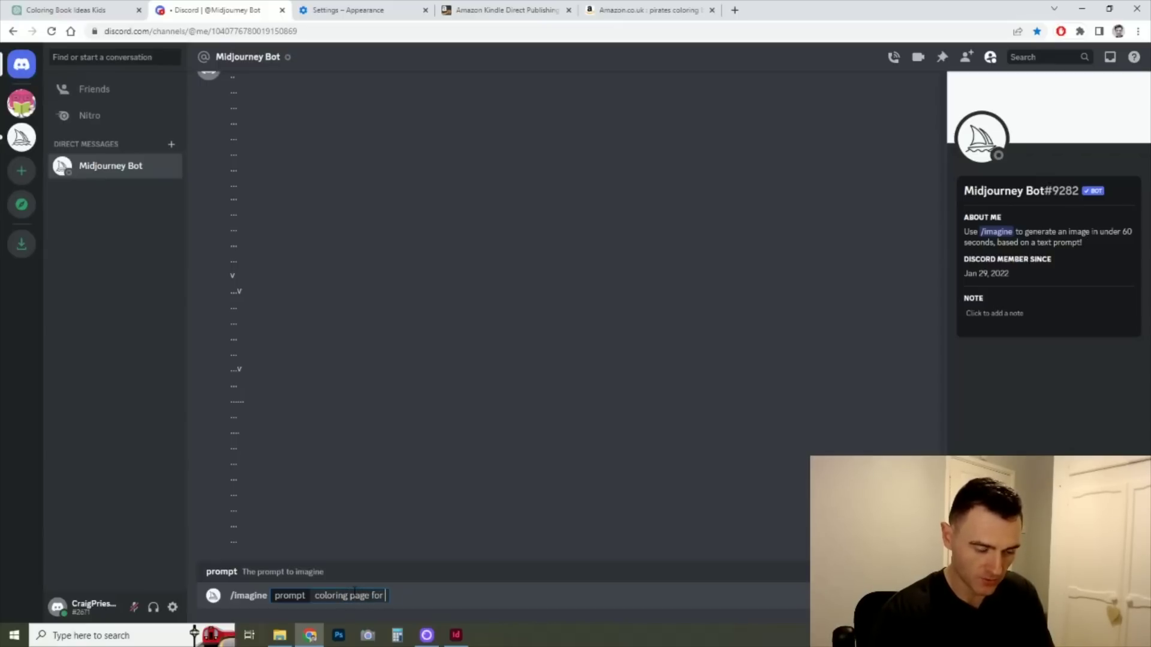
type("kids, fun")
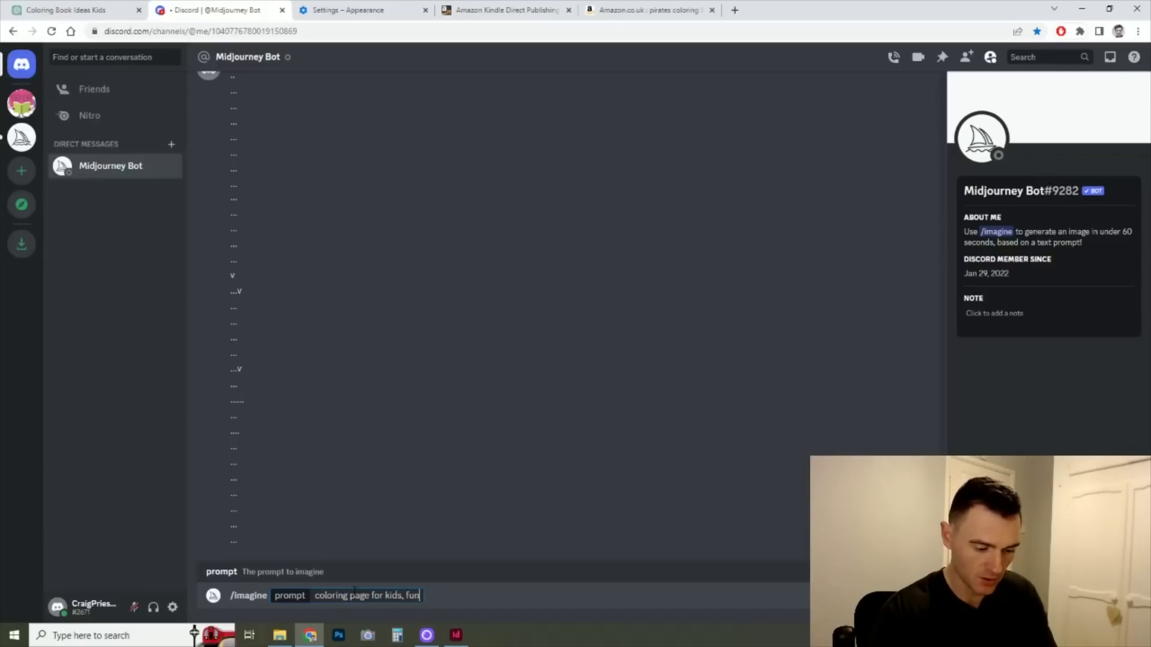
type("ny purate")
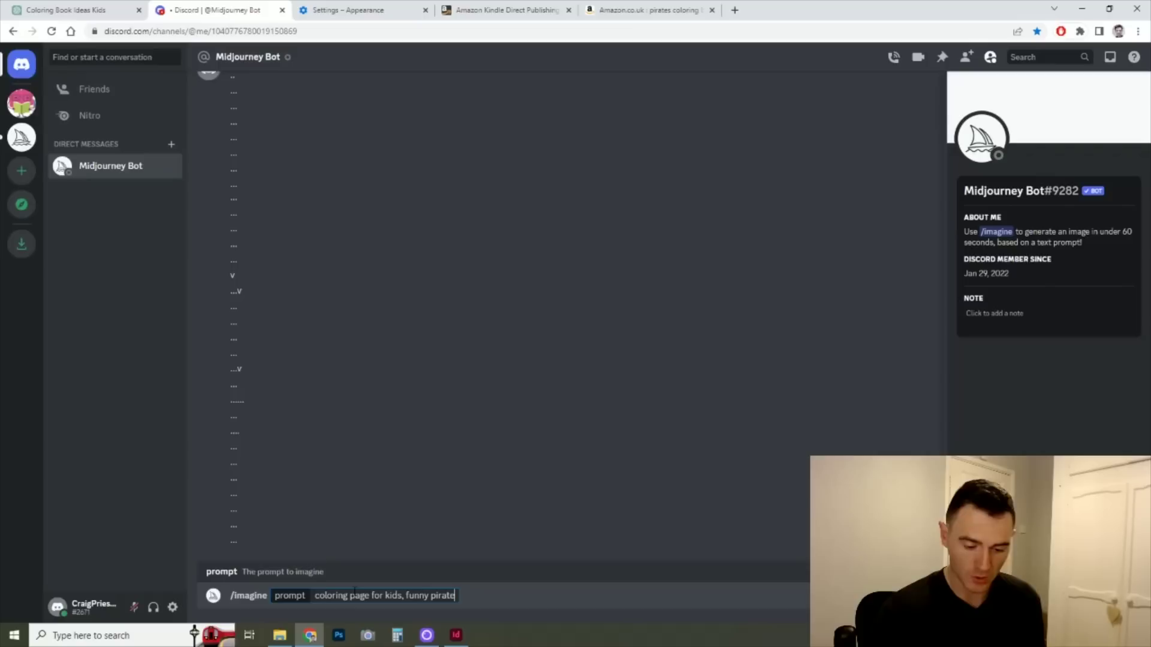
key("Return")
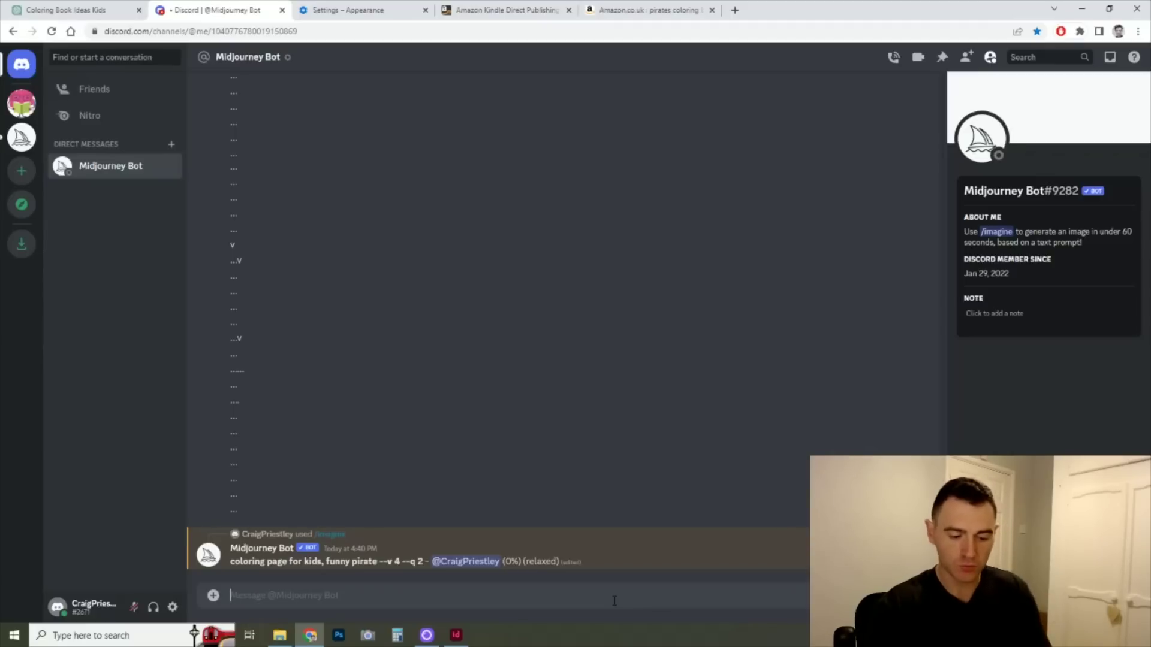
Step: Submit /imagine with the pirate prompt plus 'simple cartoon style, peg leg, cutlass, isolated'
type("/i")
key("Return")
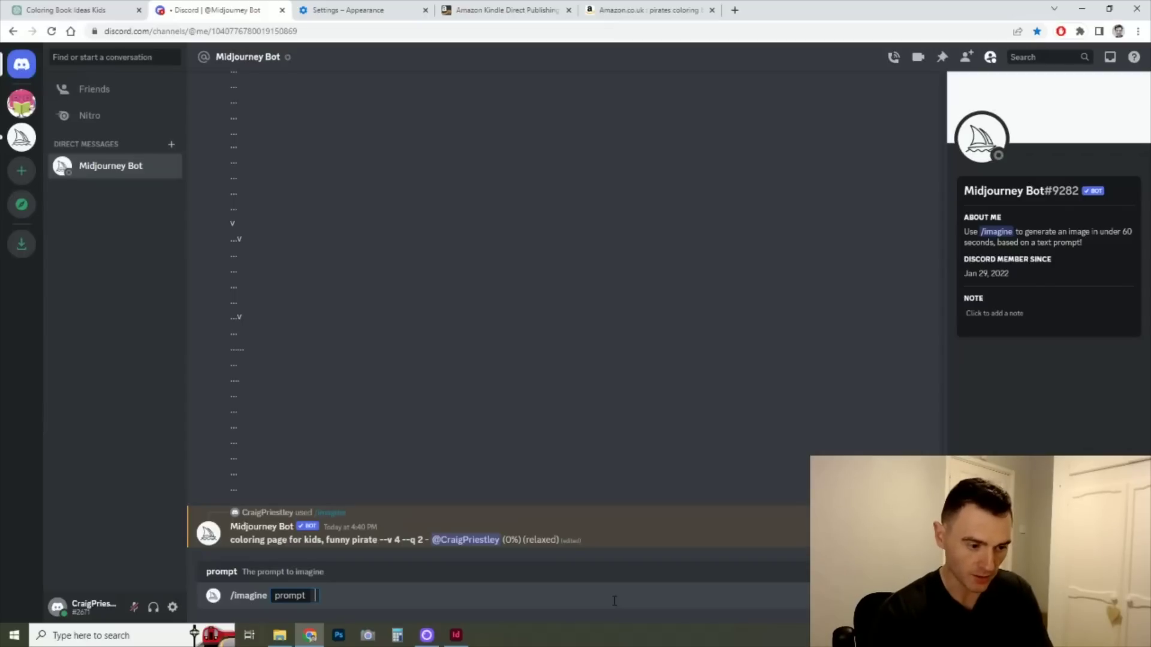
type("coloring page for kids, funny pirate")
type(", simple")
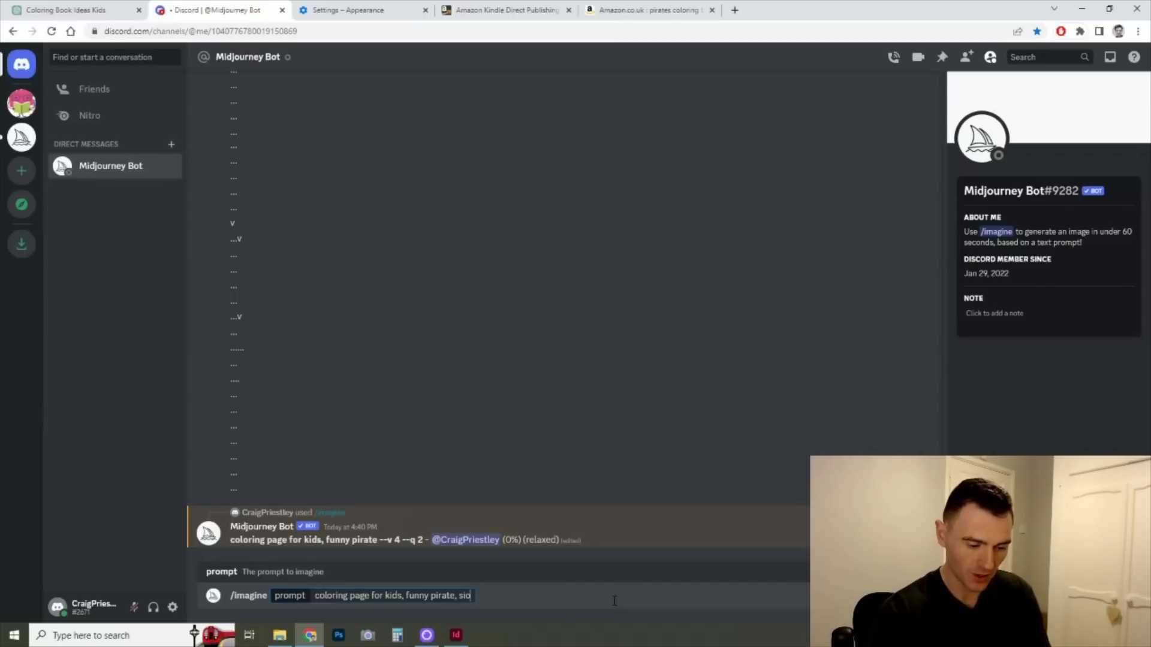
type(" cartoon style,")
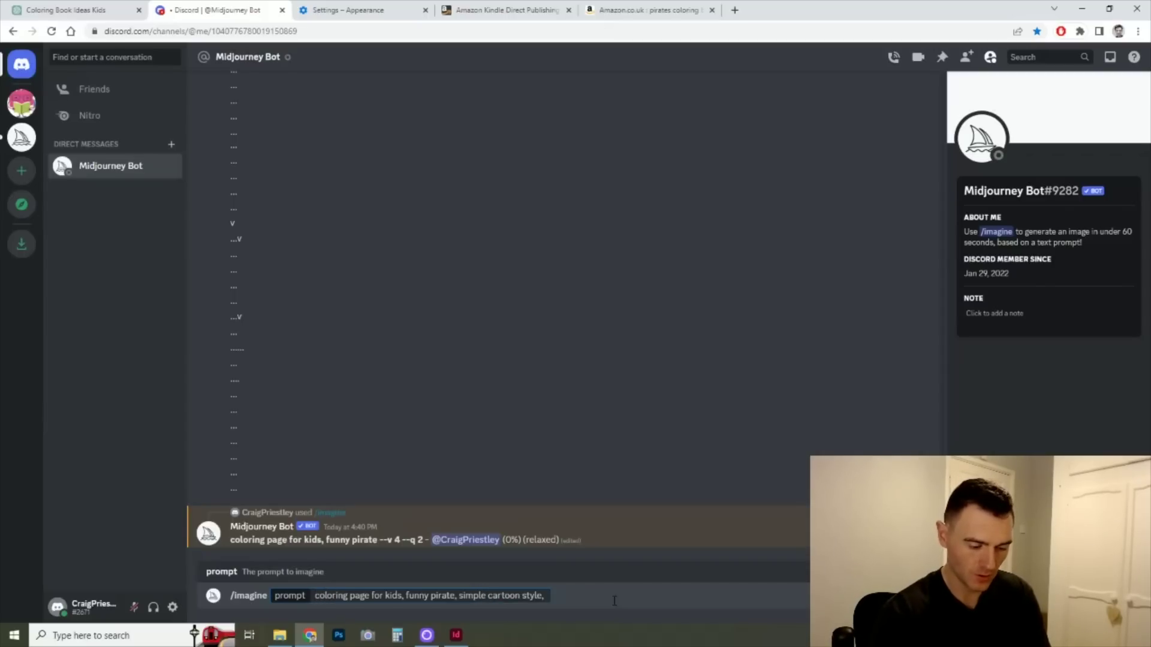
type(" isolated")
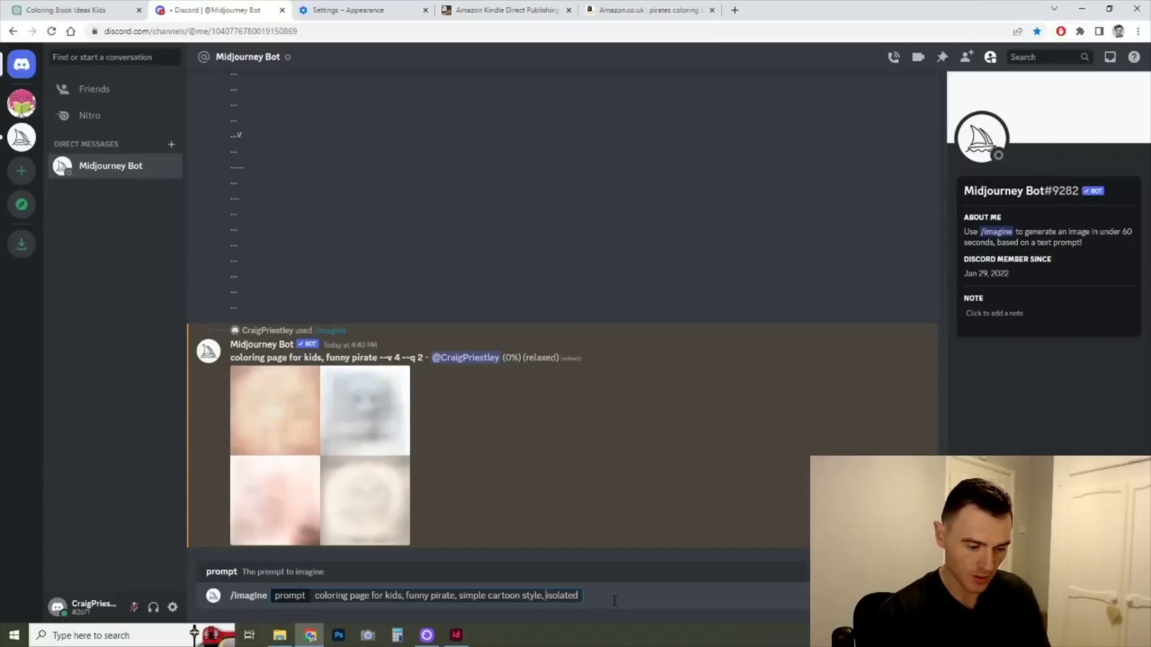
type("peg leg, cutlass,")
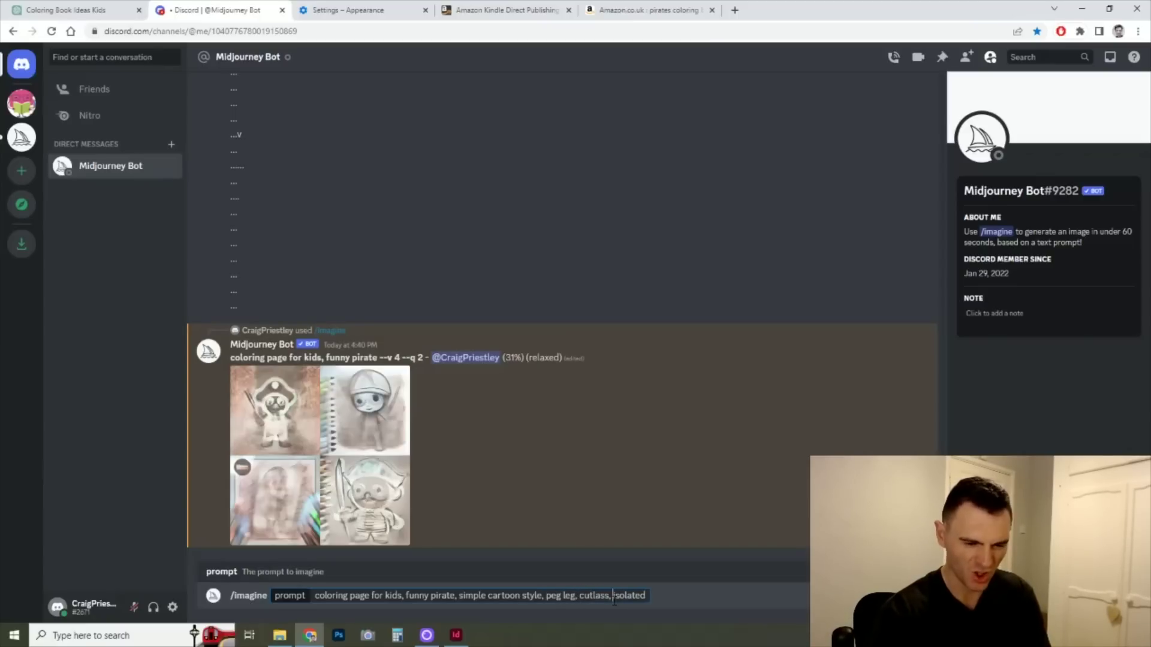
key("Return")
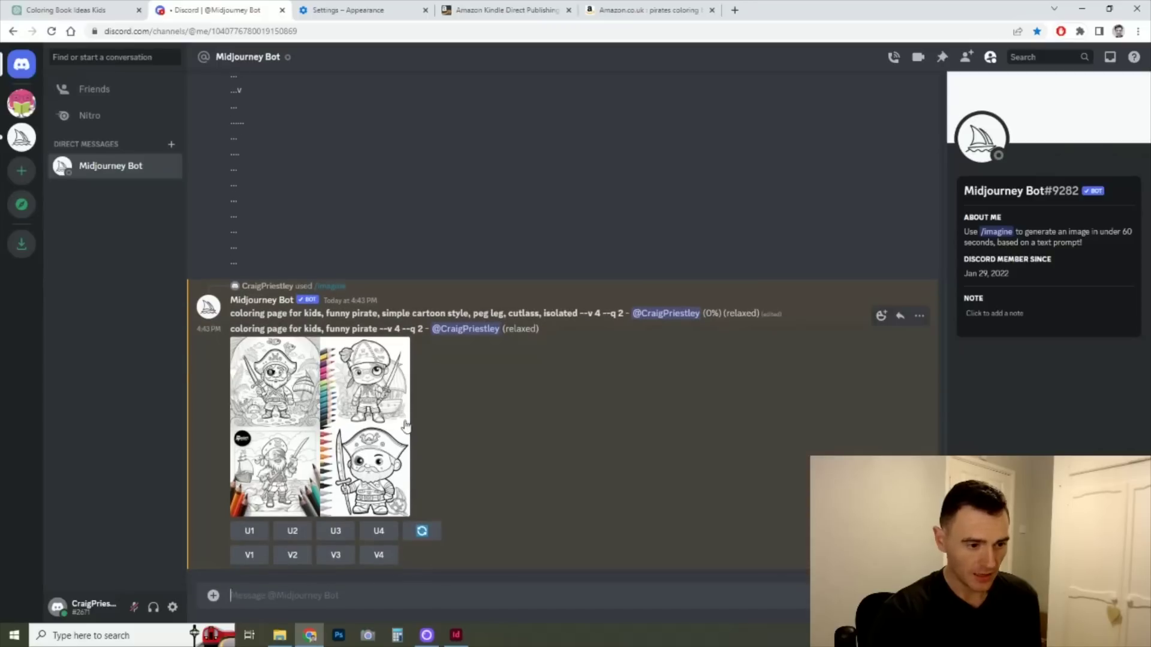
Step: Enlarge and review the funny pirate grid twice, then scroll to the 'cartoon pirate, oops' grid
left_click(381, 442)
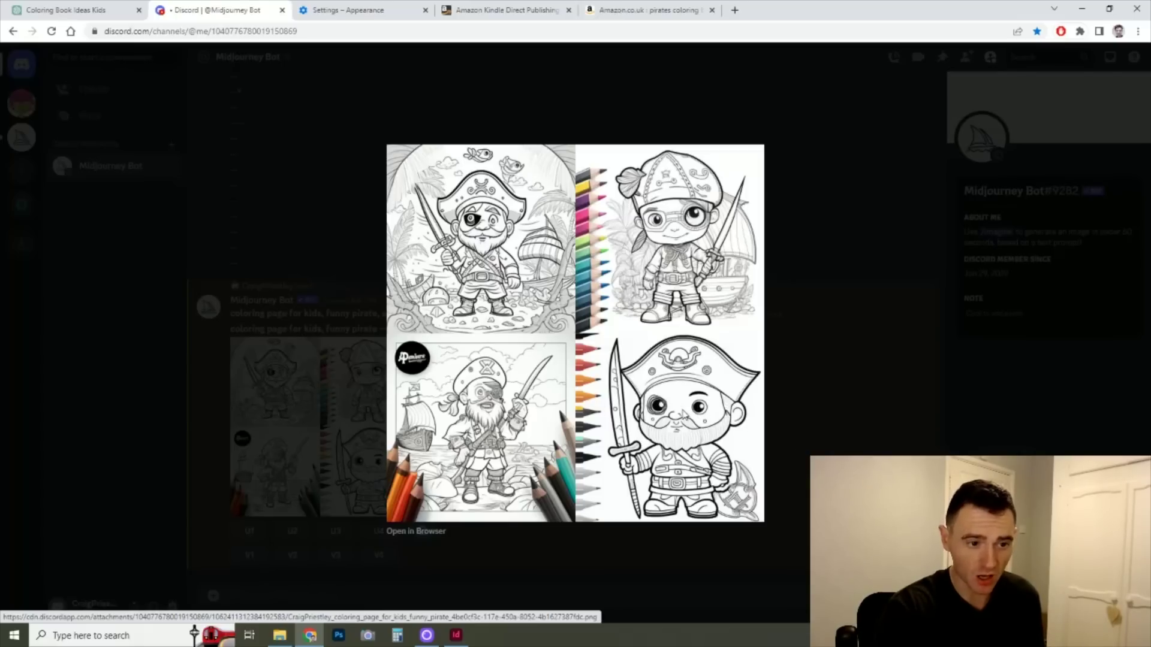
left_click(821, 432)
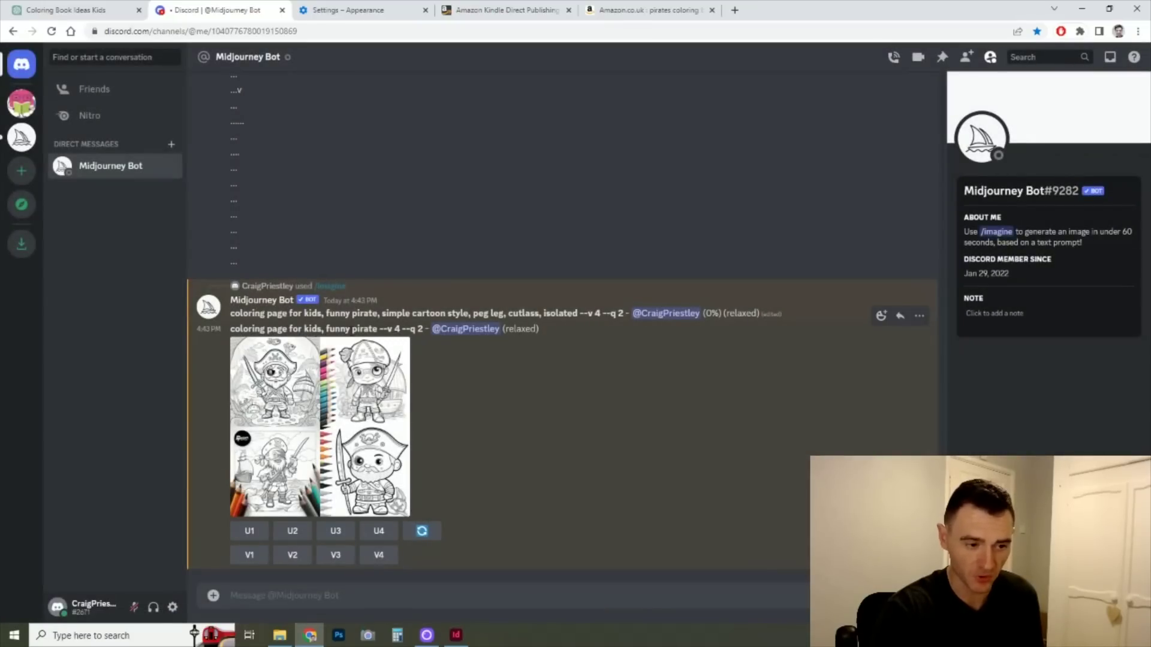
left_click(348, 386)
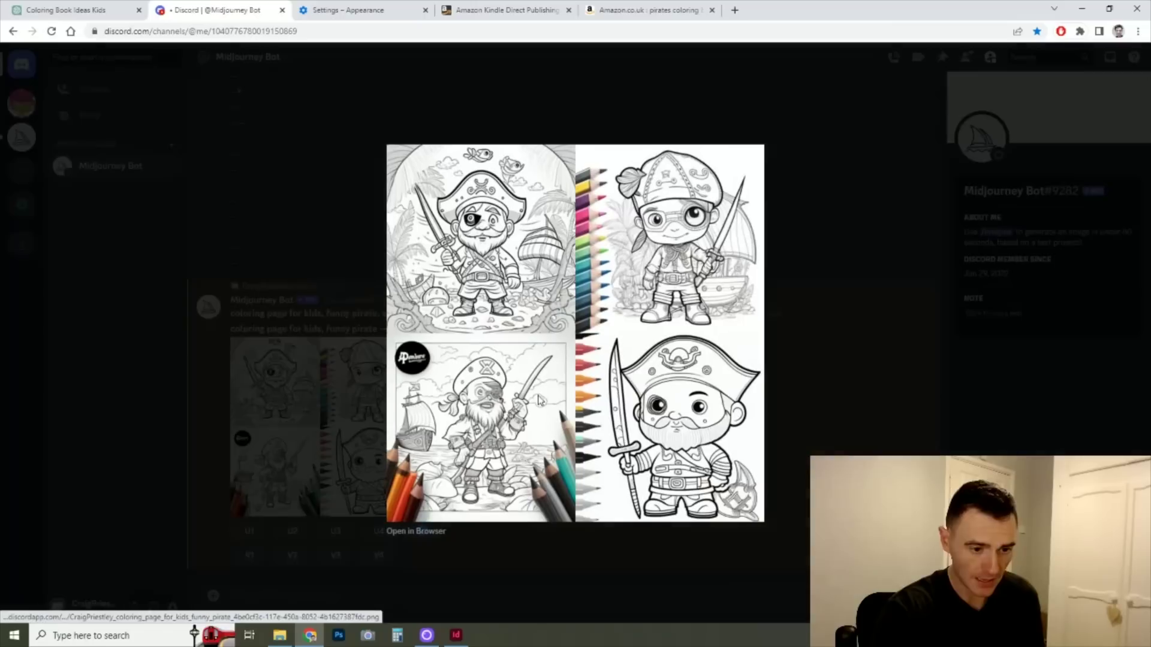
left_click(821, 407)
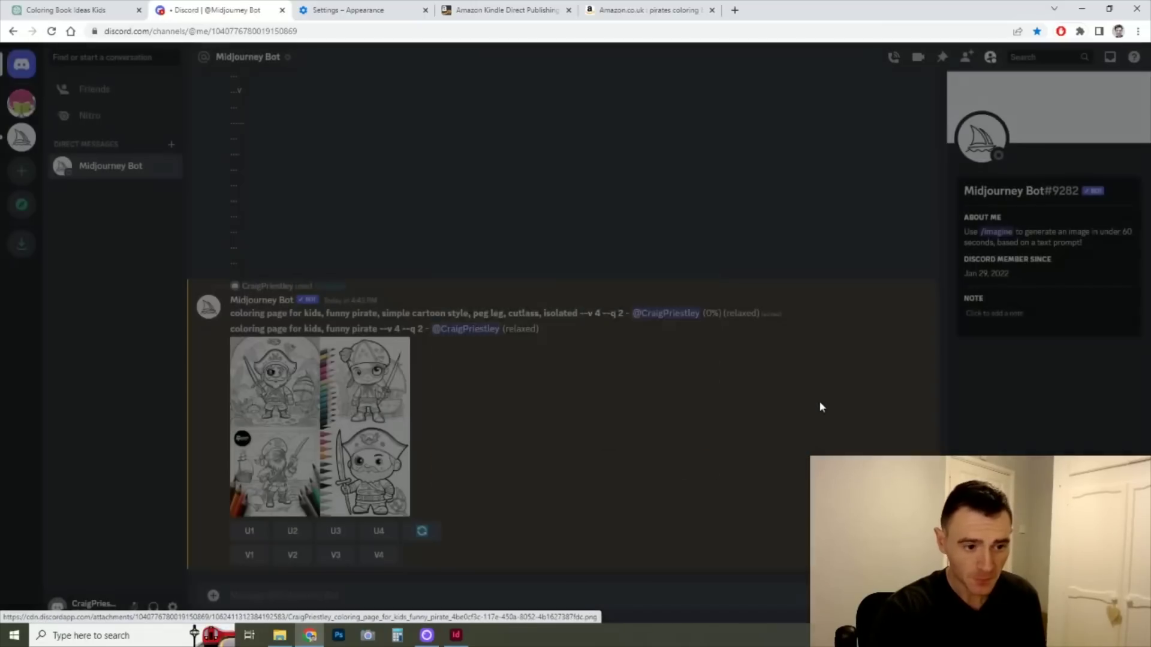
left_click_drag(231, 313, 577, 313)
left_click(635, 383)
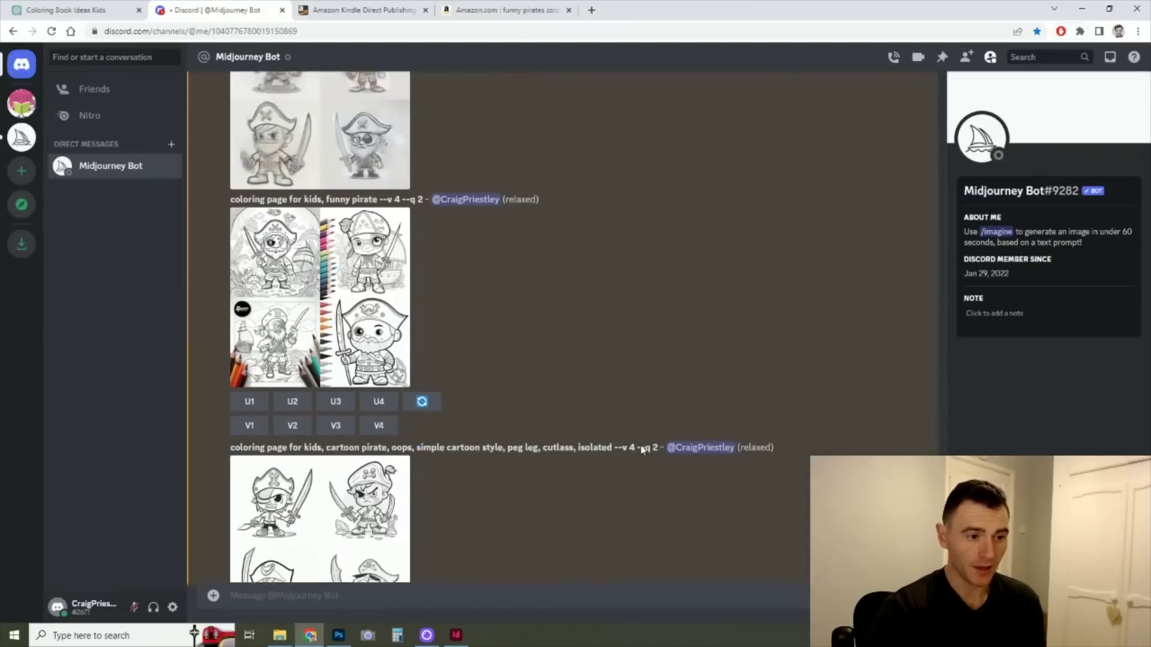
scroll(641, 443, "up", 2)
scroll(643, 442, "down", 4)
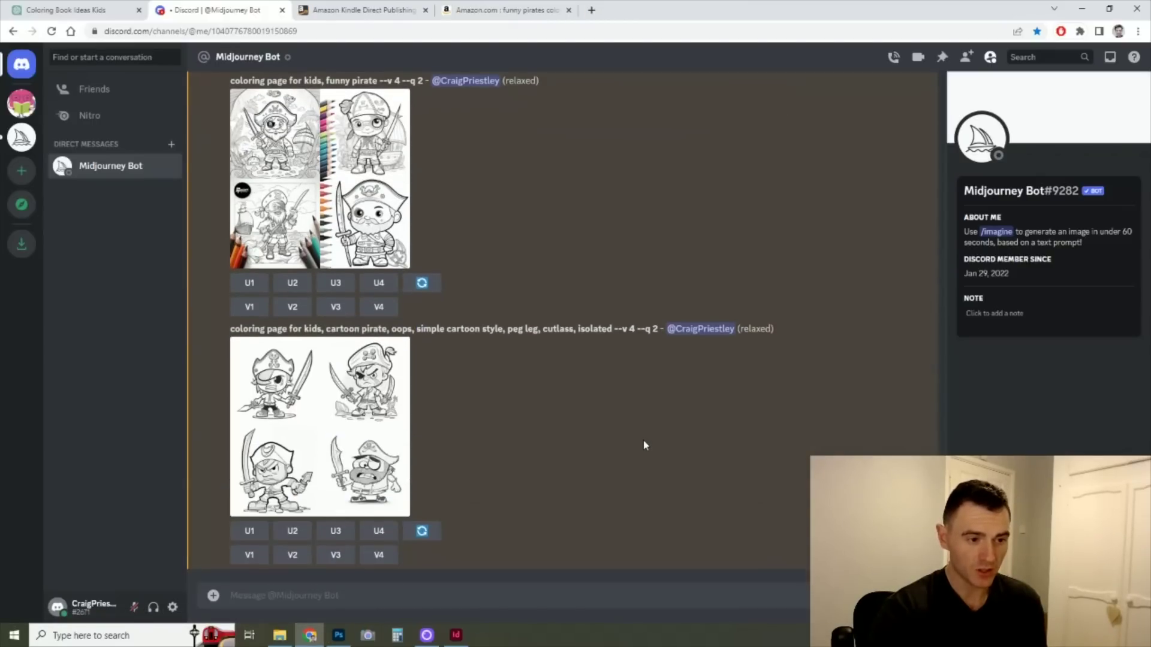
left_click(371, 421)
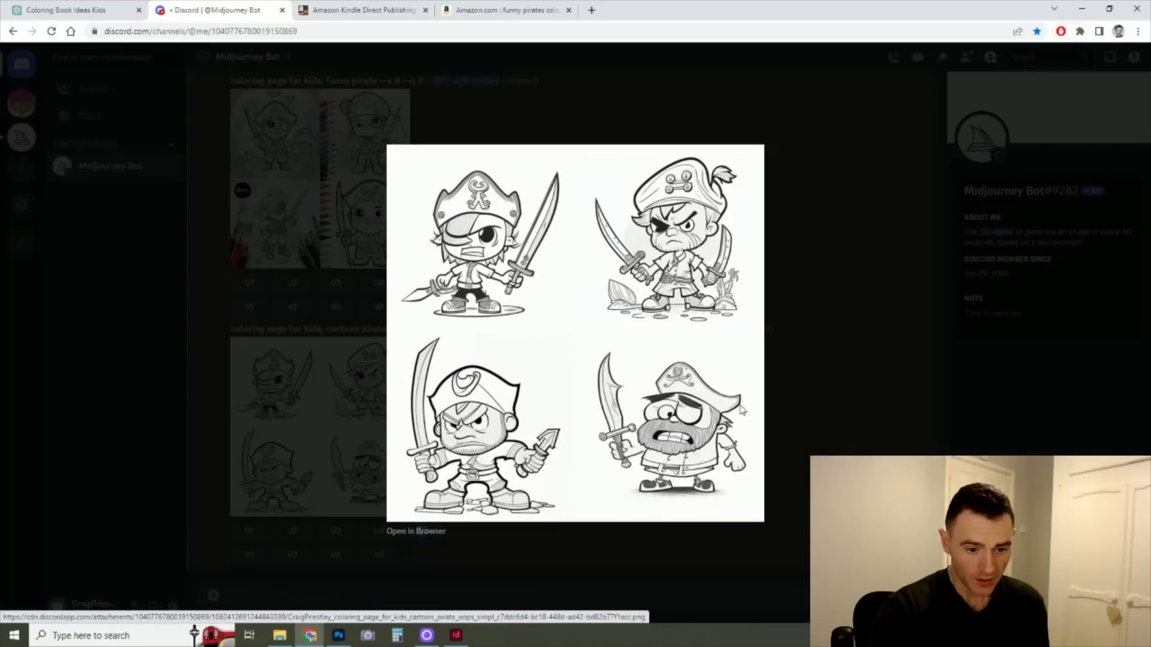
left_click(786, 402)
scroll(467, 390, "up", 3)
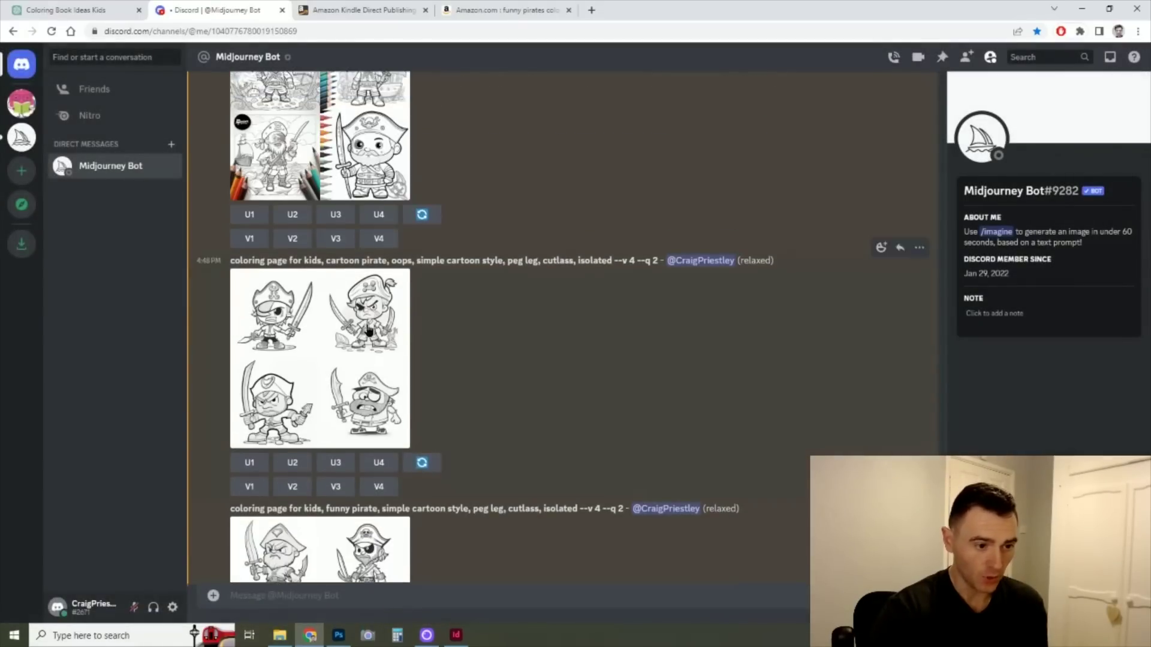
left_click(367, 329)
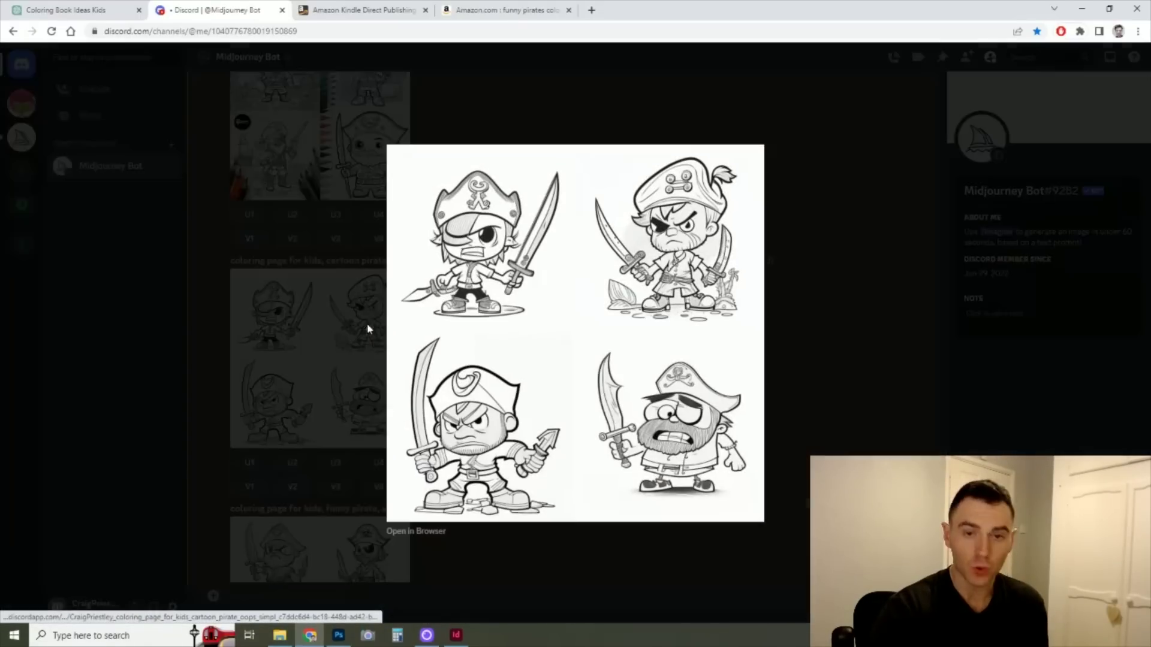
left_click(829, 343)
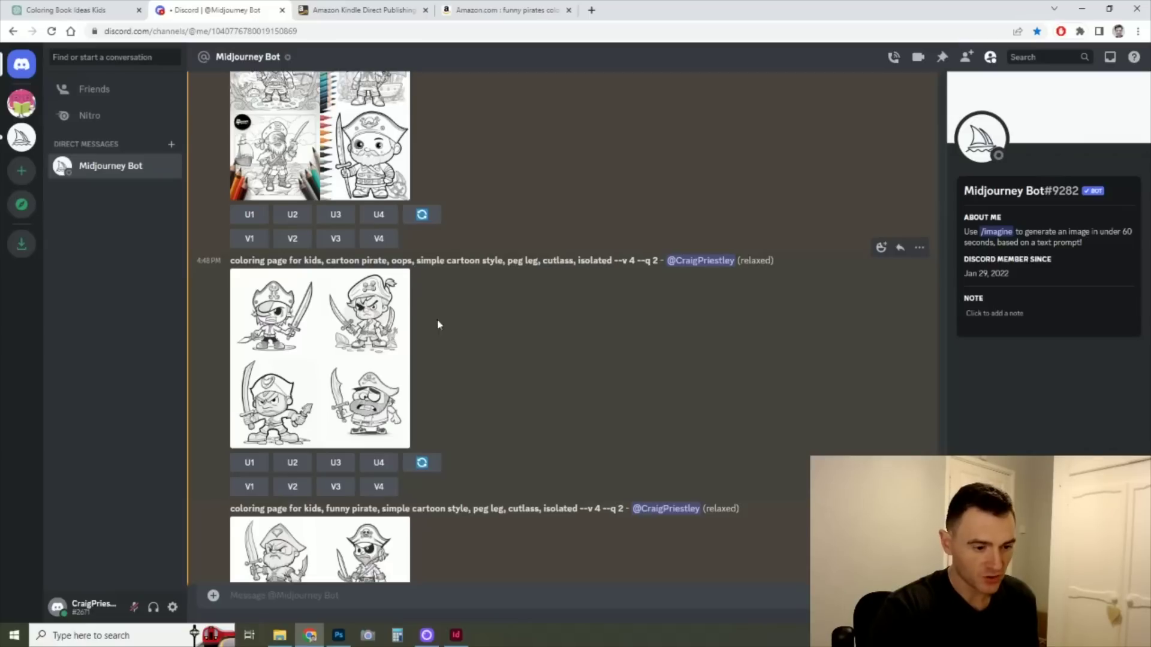
scroll(437, 324, "down", 3)
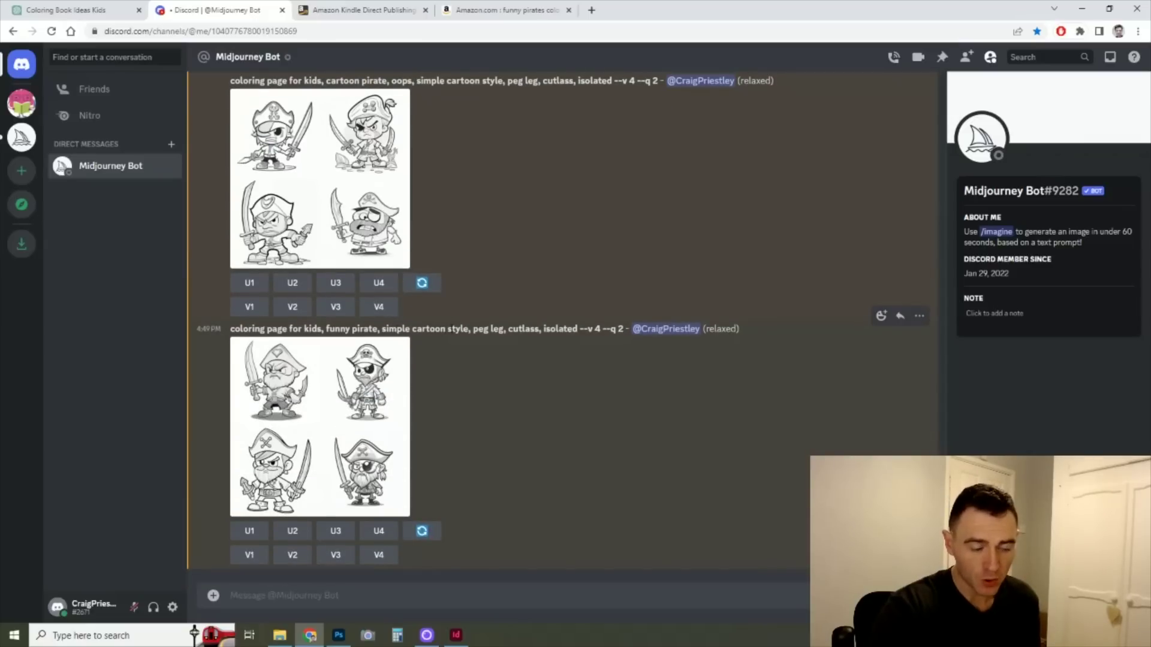
left_click(375, 424)
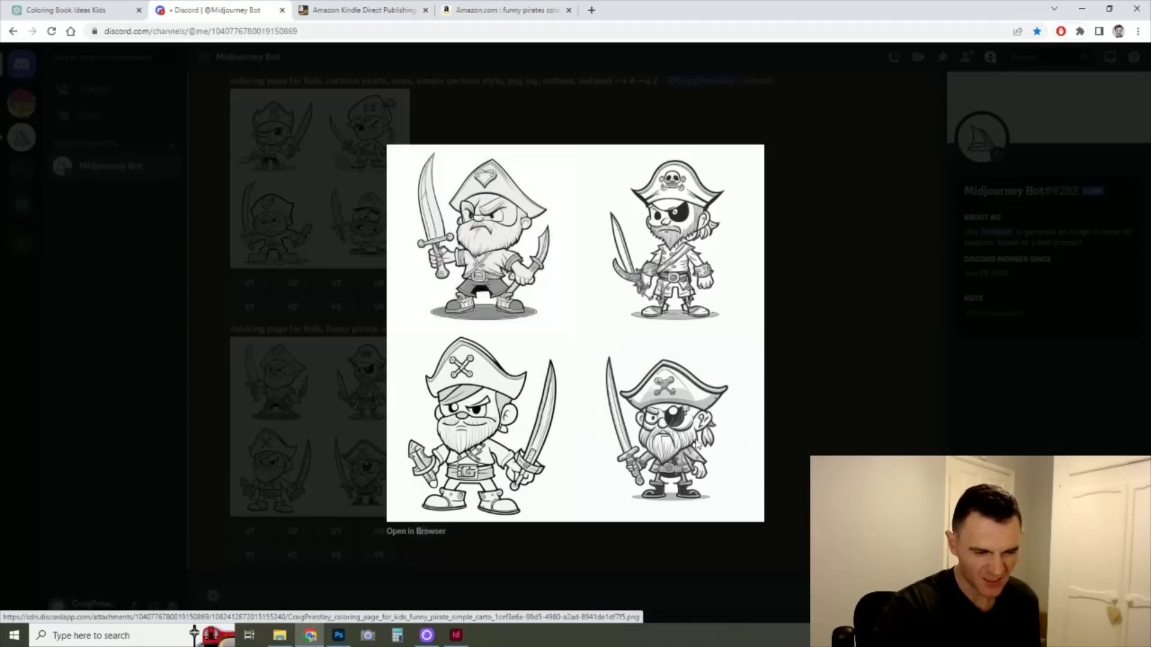
left_click(821, 312)
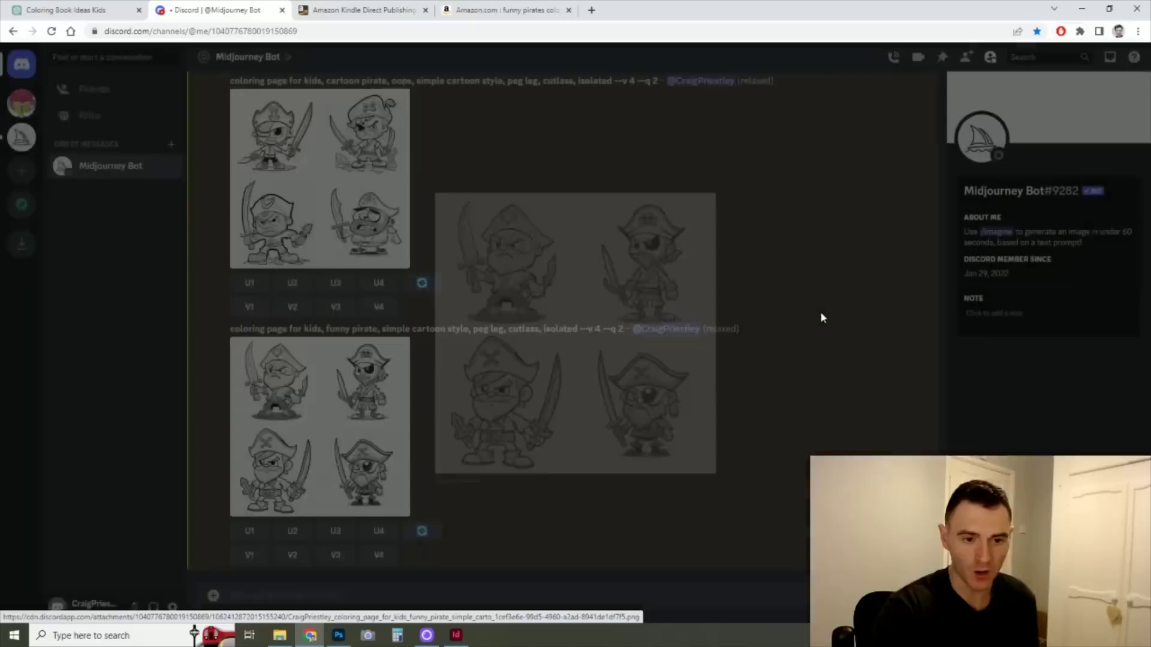
scroll(561, 345, "up", 2)
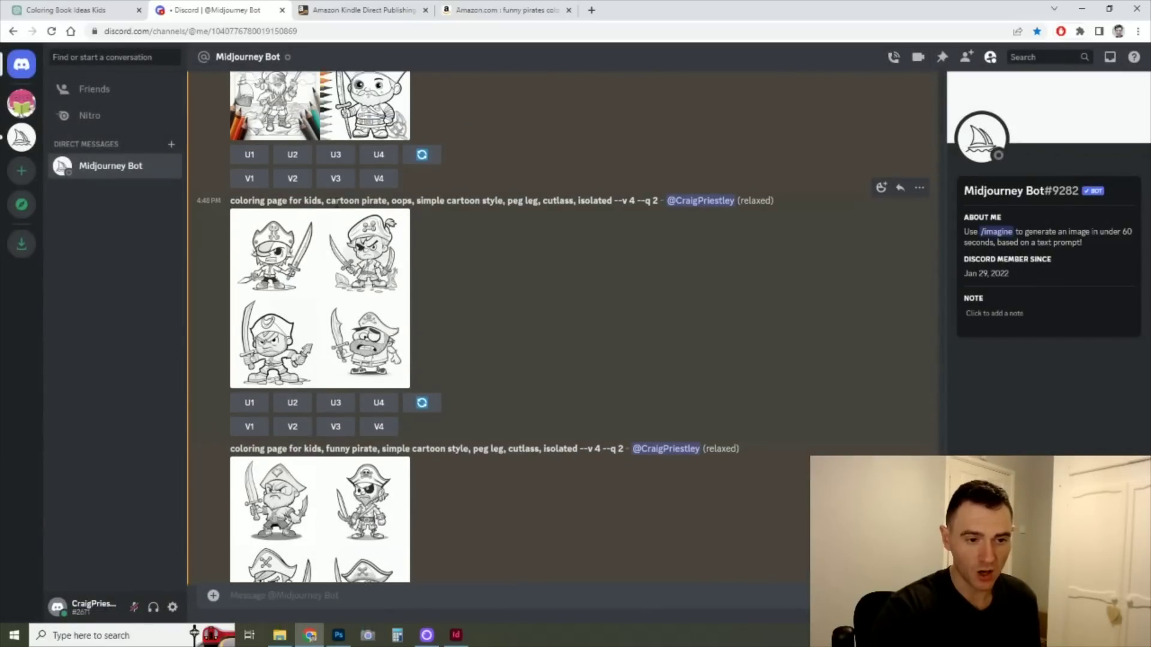
left_click(328, 284)
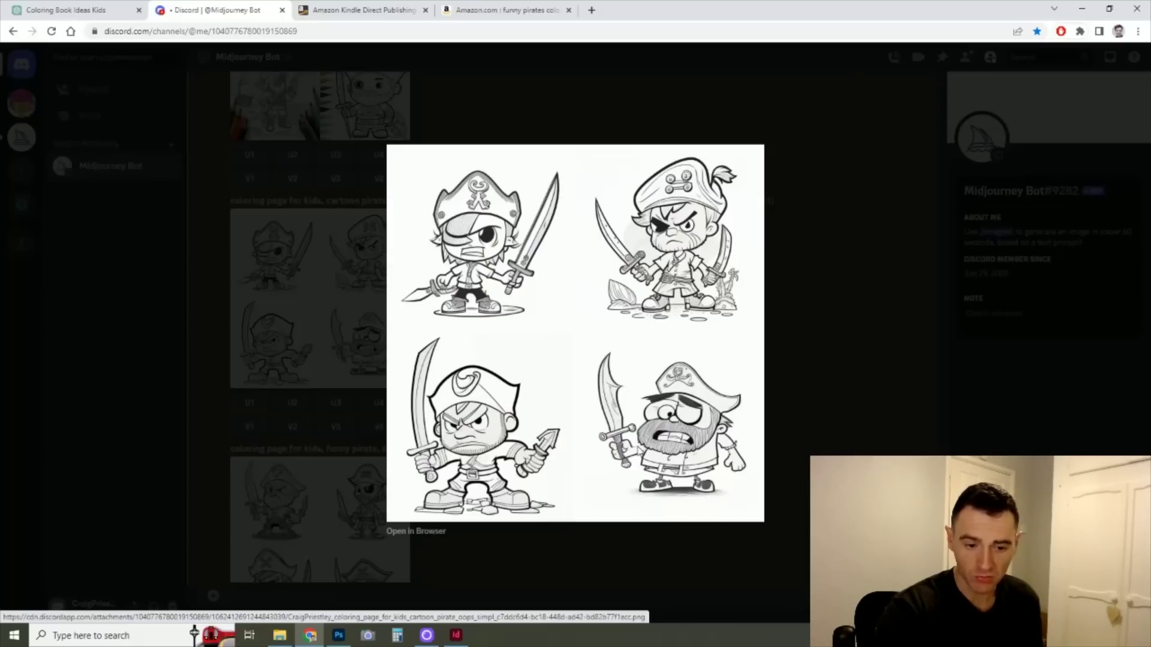
left_click(823, 431)
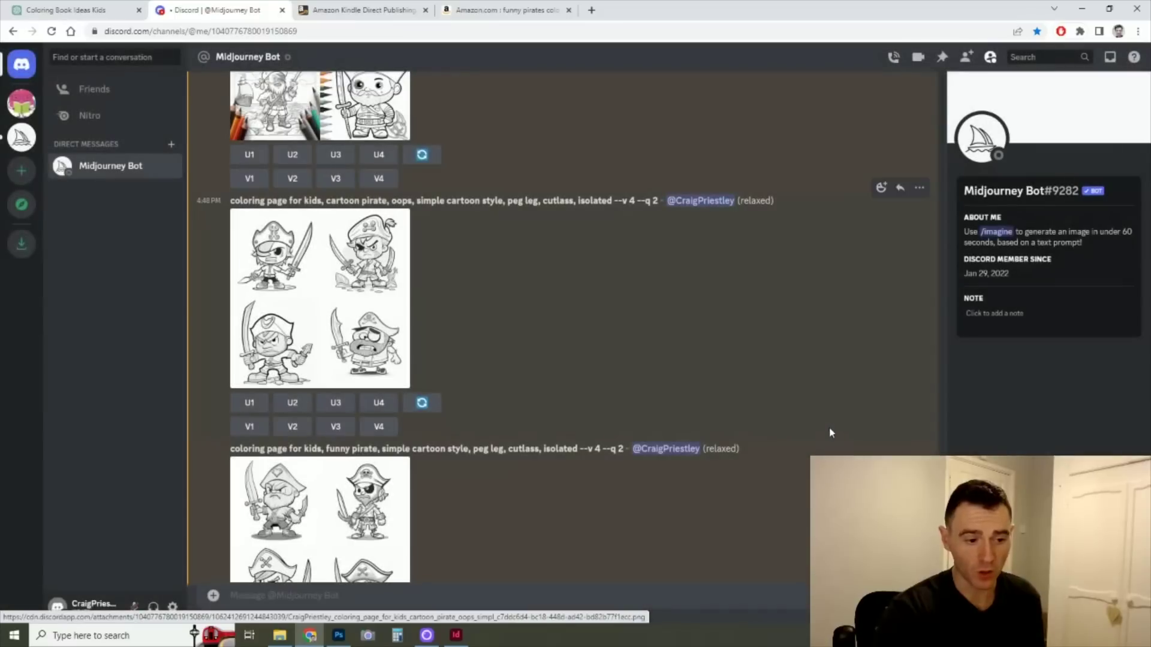
Step: Request V4 variations of the fourth 'cartoon pirate, oops' image
left_click(378, 426)
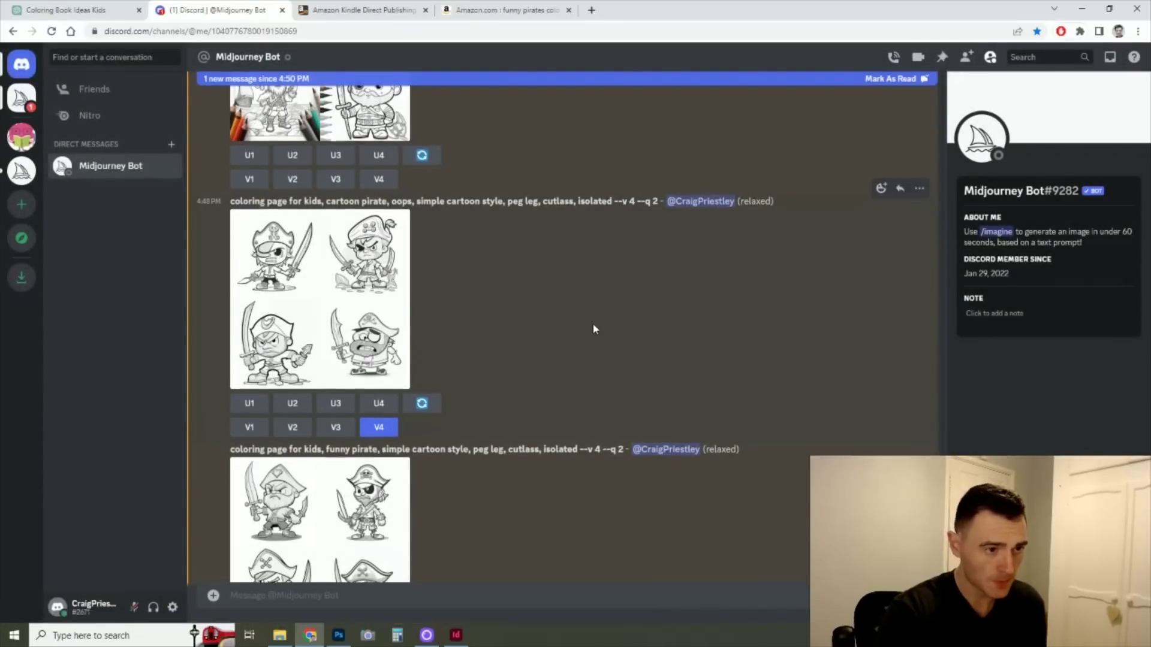
scroll(591, 327, "down", 2)
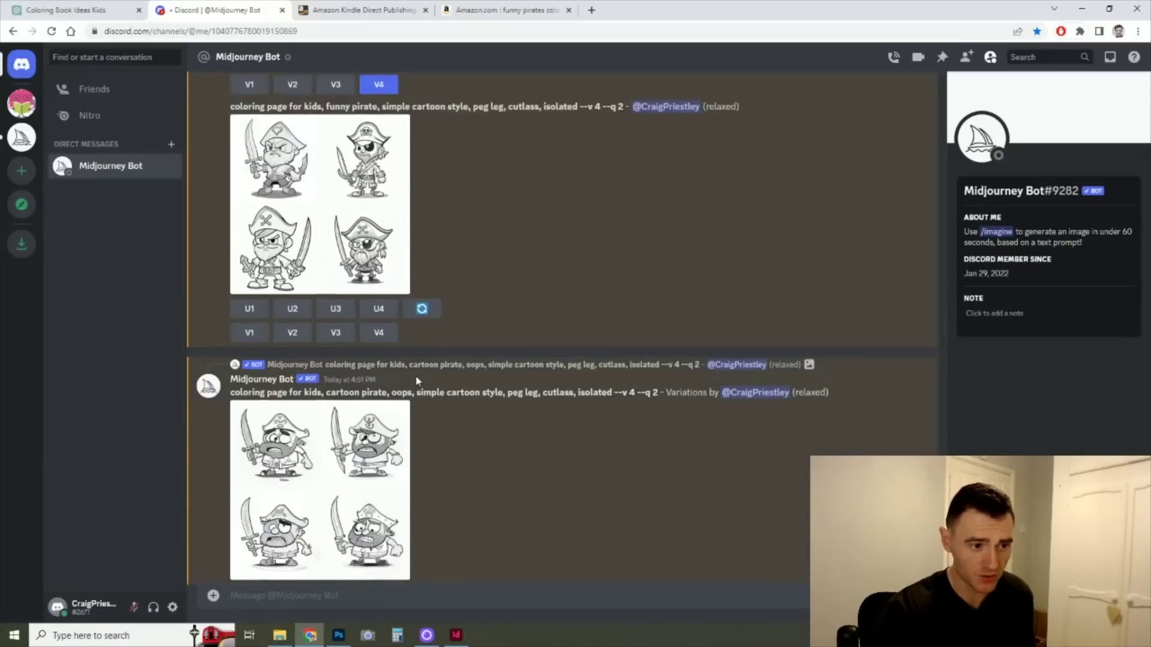
Step: Compare the oops grid with the variations grid, then upscale the fourth variation with U4
left_click(402, 317)
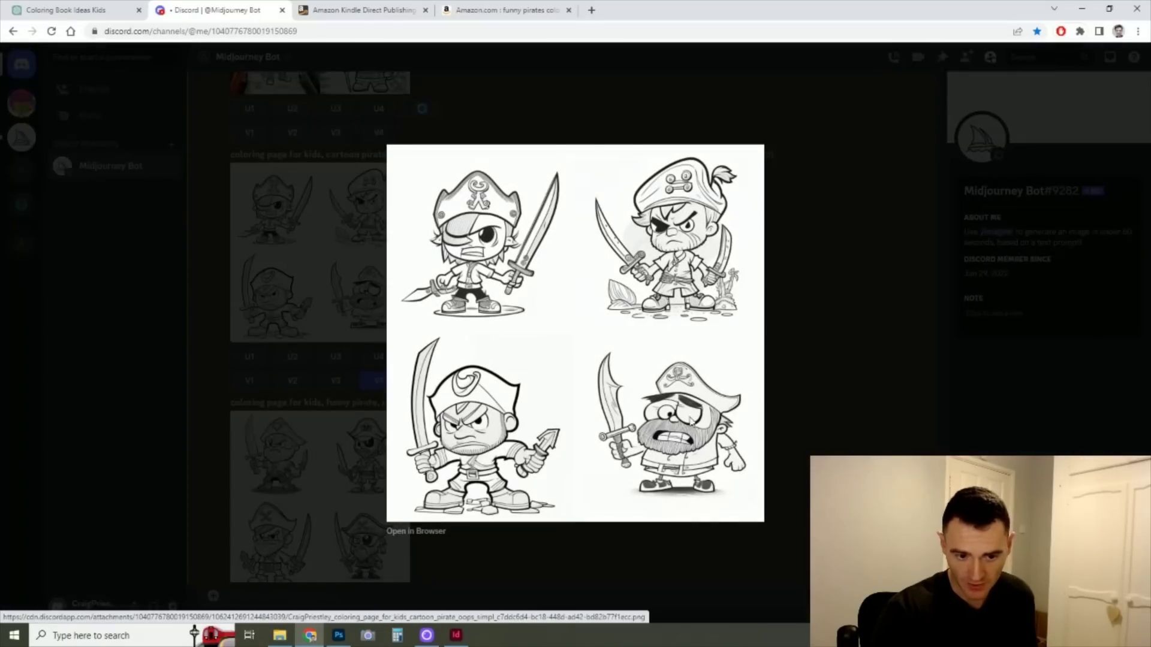
left_click(819, 418)
left_click(365, 381)
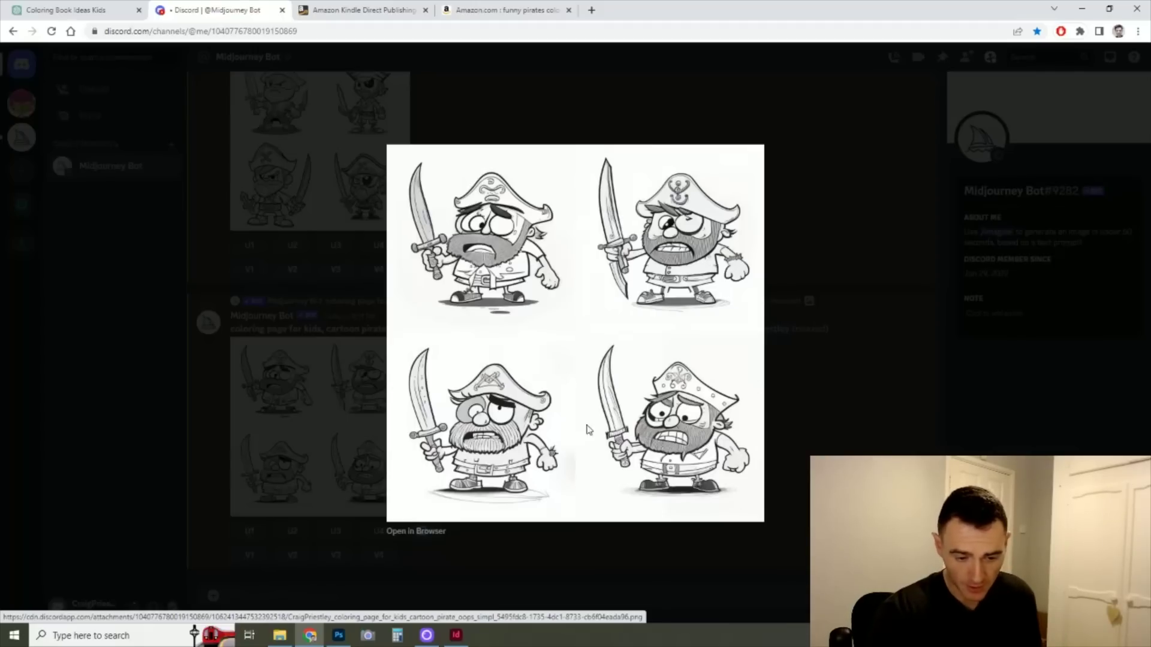
left_click(800, 412)
left_click(381, 532)
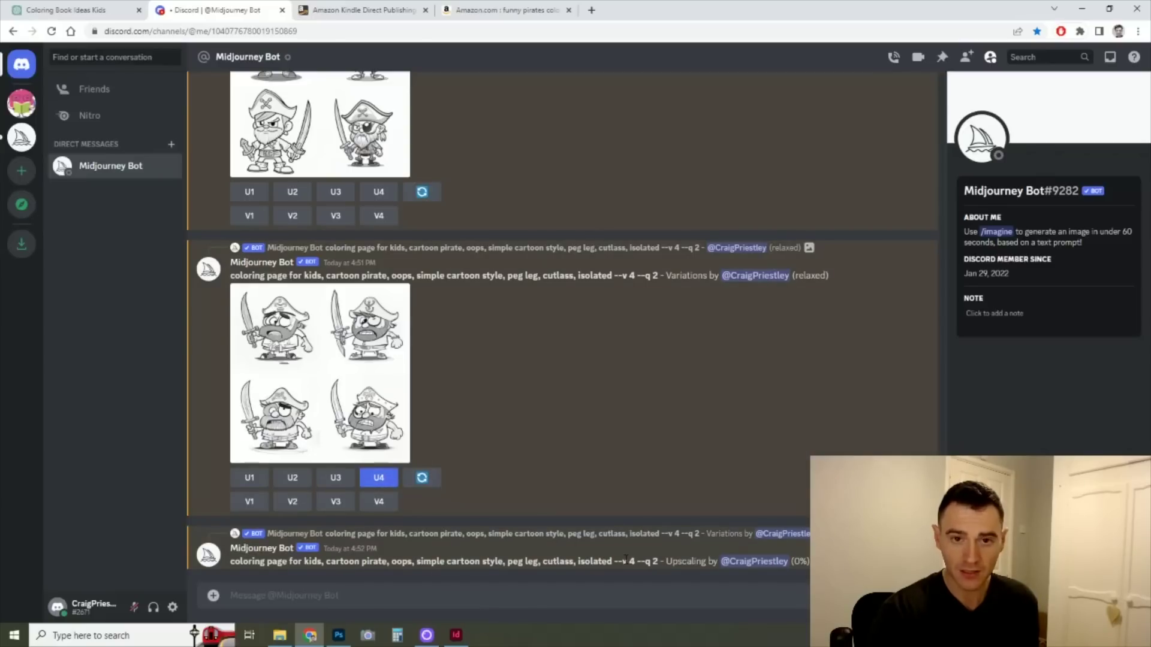
key("alt+Tab")
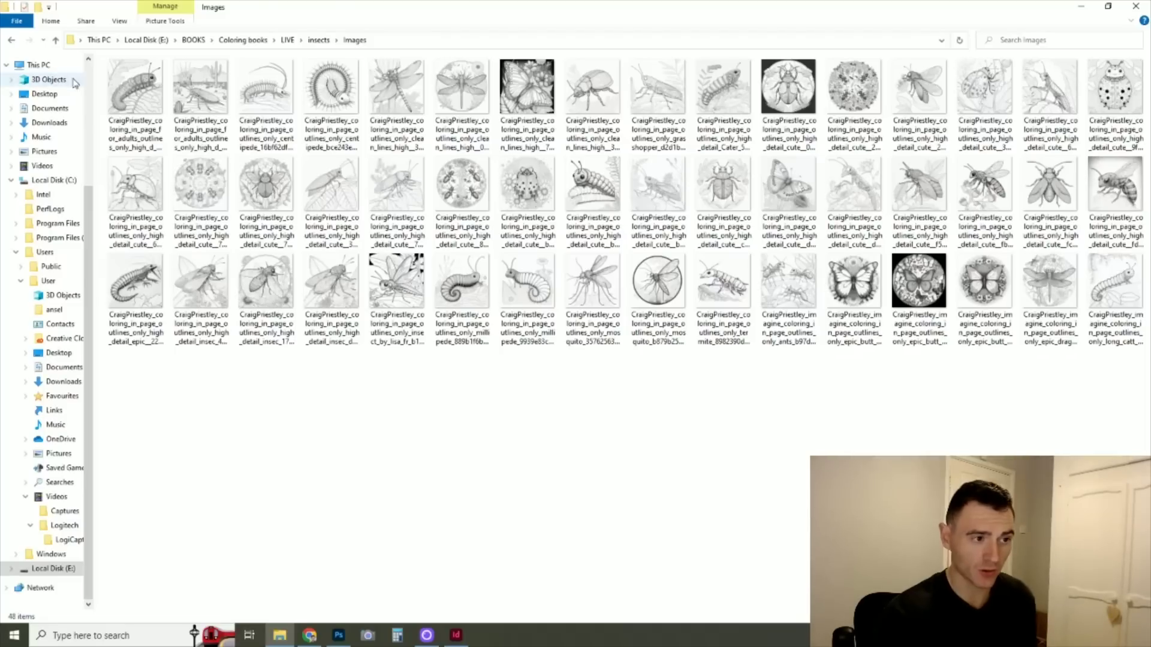
Step: Open the centipede coloring page from the insects Images folder in Photos
left_click(136, 95)
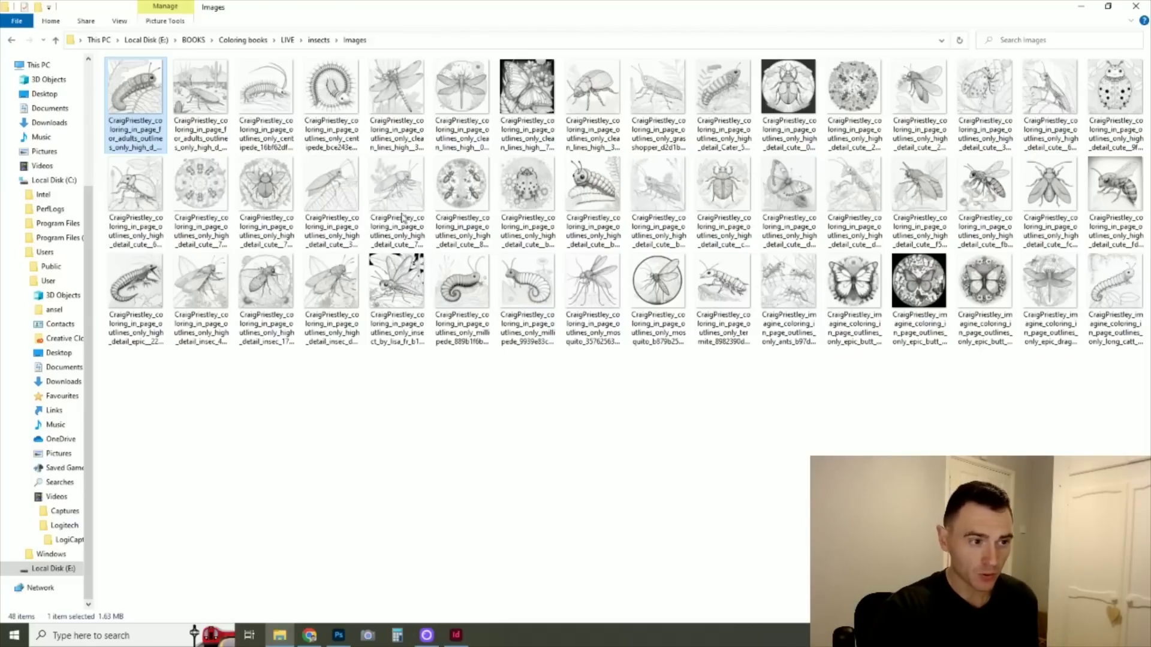
left_click(336, 105)
double_click(336, 105)
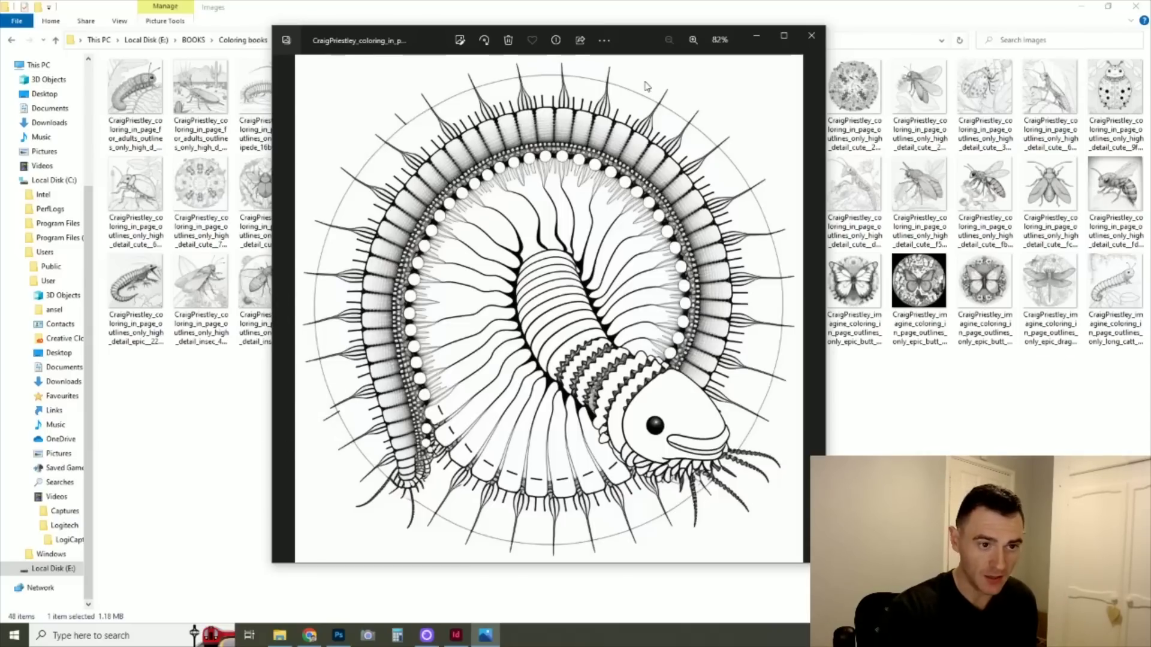
Step: Zoom into the centipede drawing's detail, fit it back in view, and close the Photos viewer
scroll(462, 343, "up", 2)
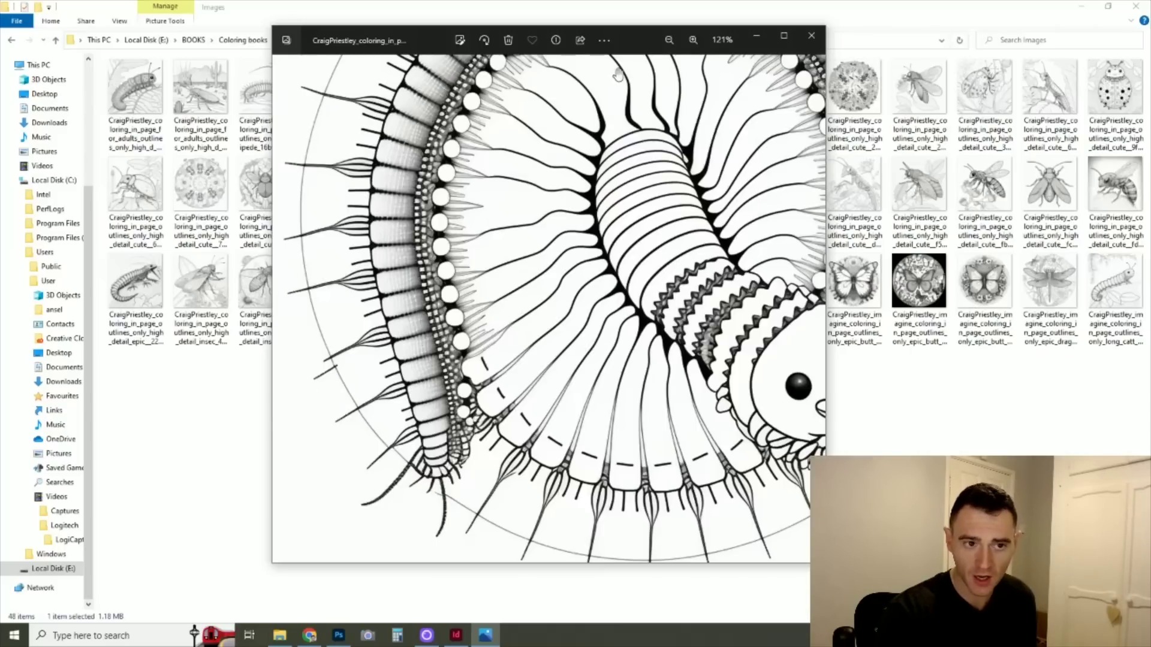
left_click(670, 40)
left_click(669, 40)
left_click(669, 40)
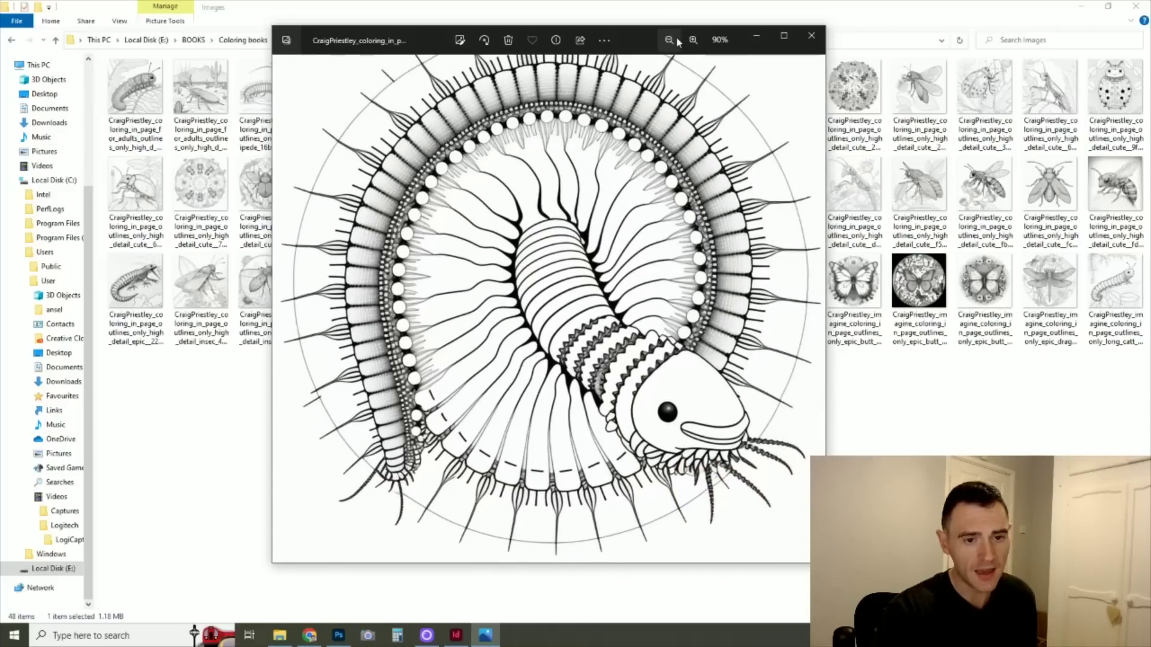
left_click(677, 40)
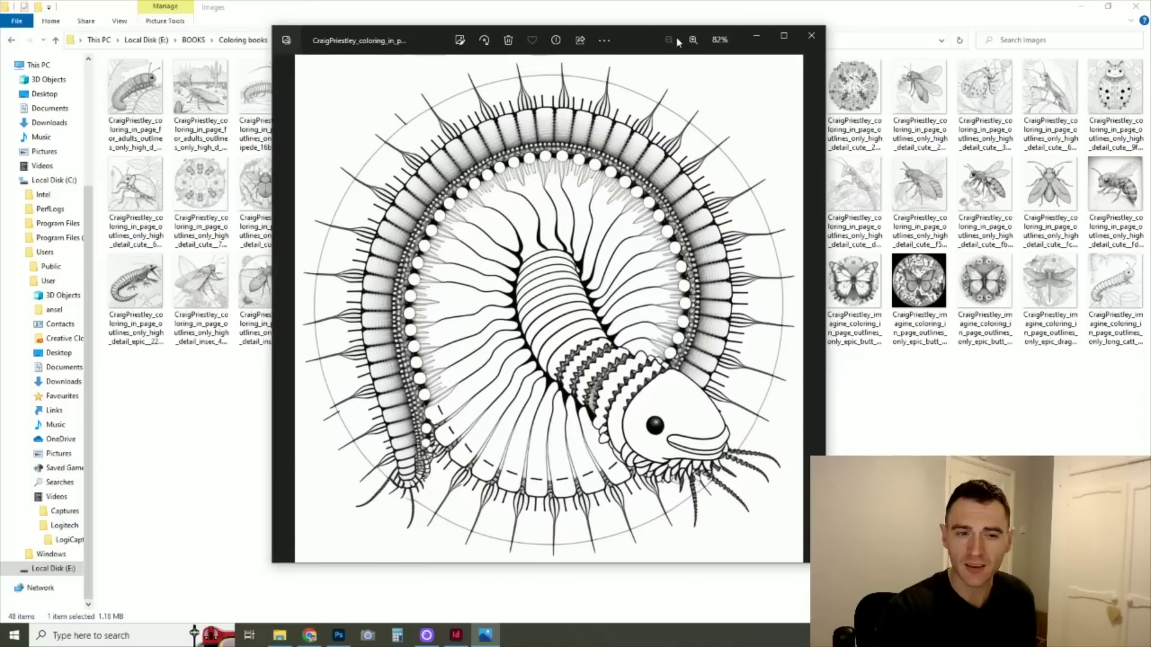
left_click(811, 39)
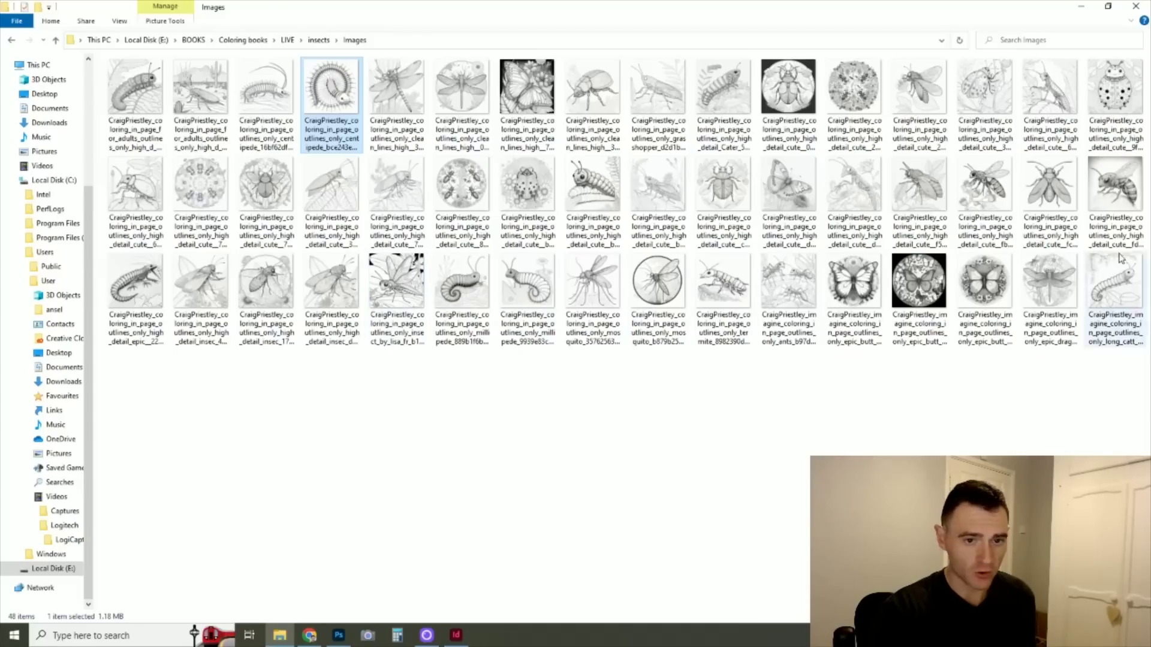
Step: Confirm in Properties that the caterpillar image is 1024 × 1024 pixels, then bring up the insects InDesign document
double_click(155, 89)
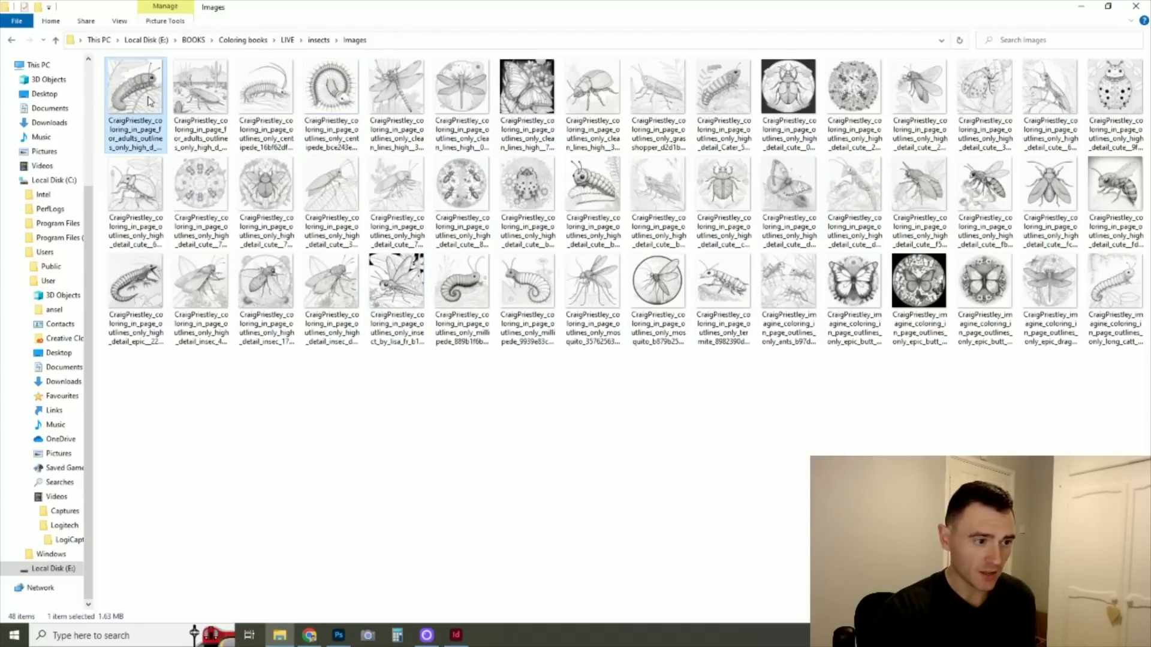
key("shift+F10")
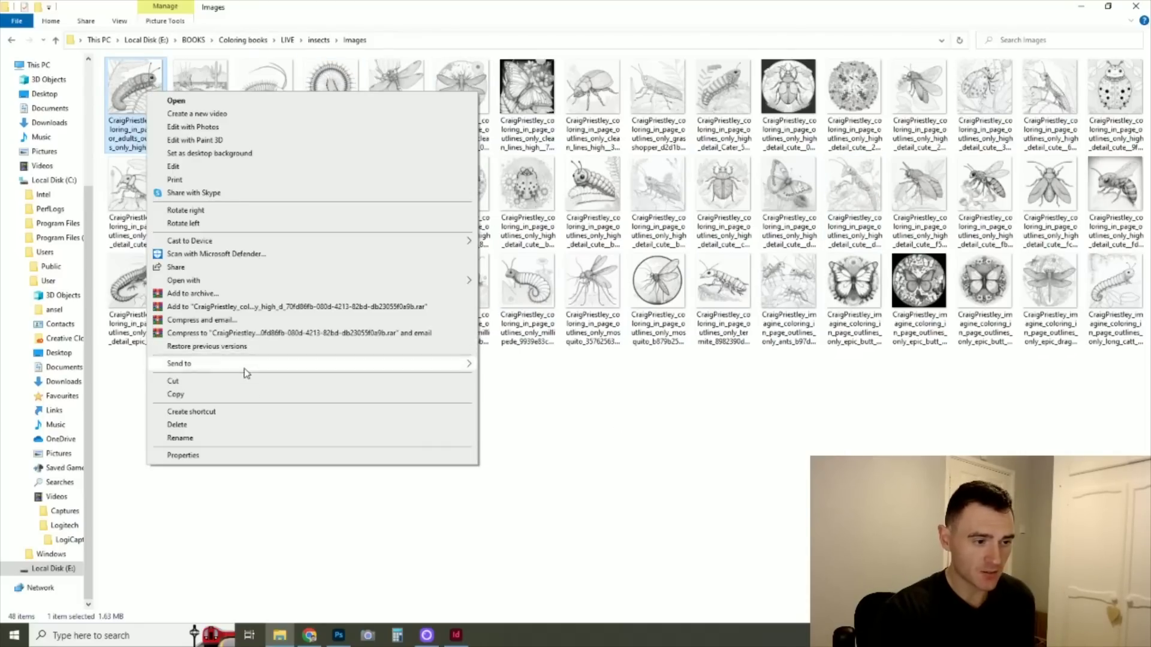
left_click(239, 459)
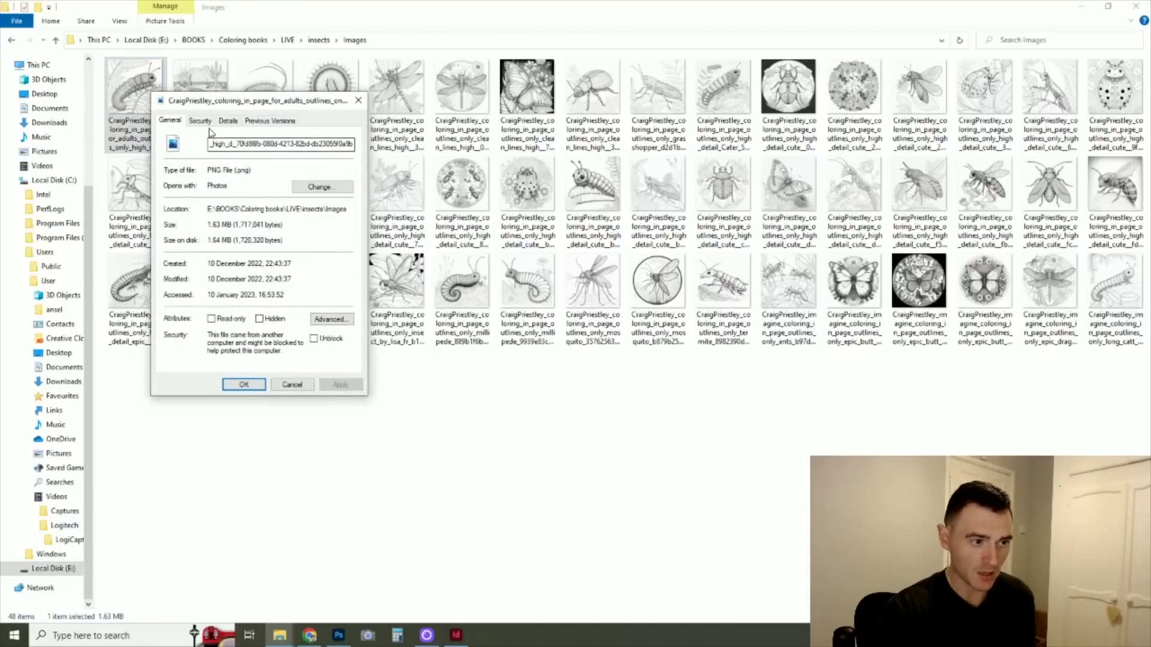
left_click(228, 120)
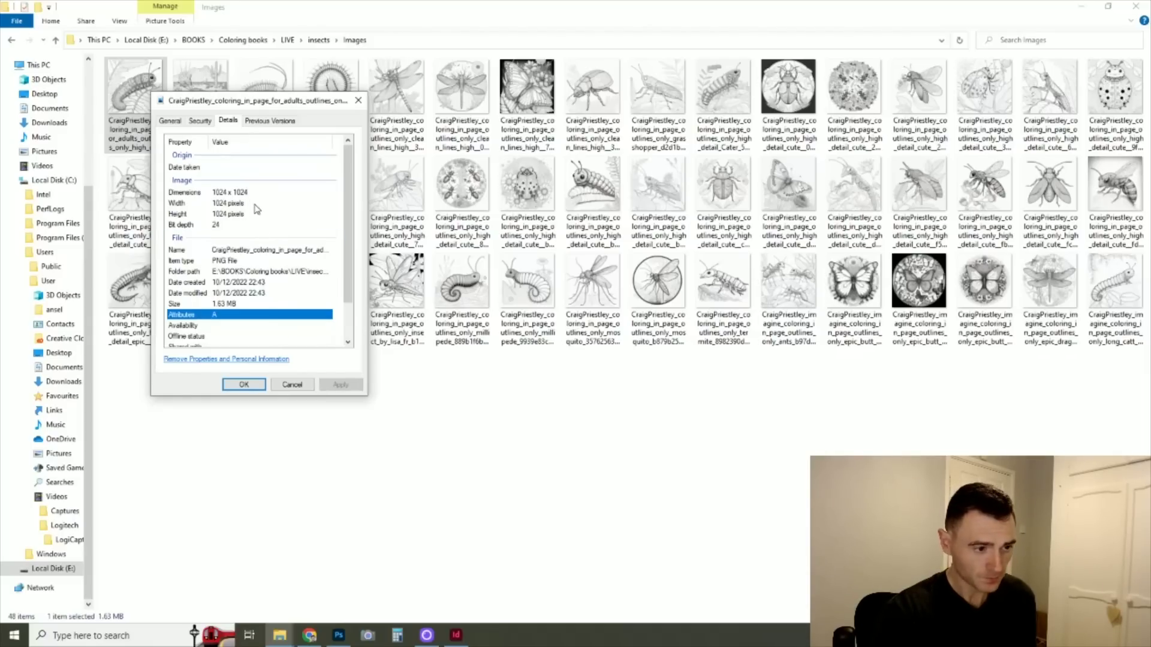
left_click(297, 385)
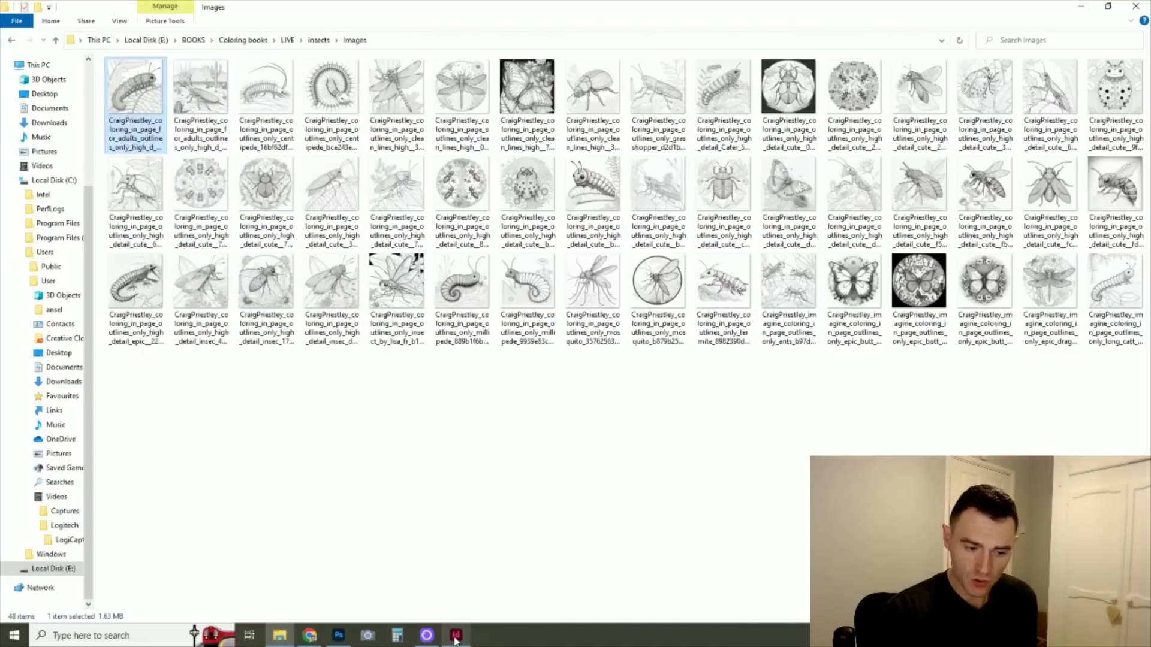
mouse_move(455, 641)
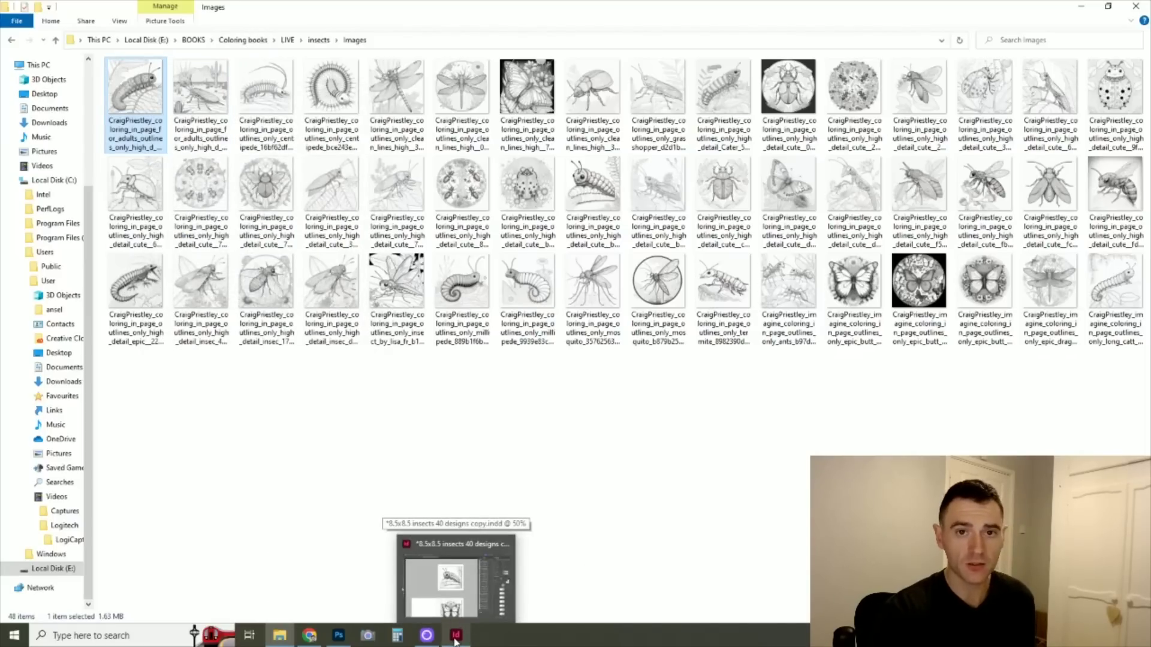
left_click(455, 640)
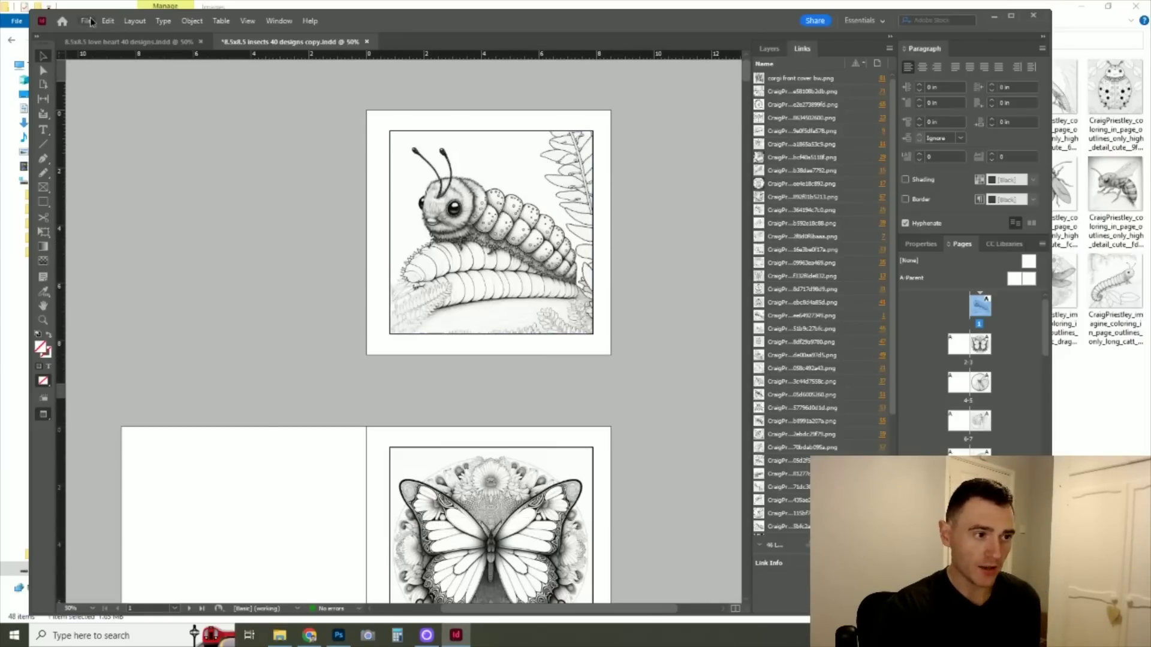
Step: Check the File menu, select the A-Parent spread, and browse the insect coloring page spreads
left_click(88, 21)
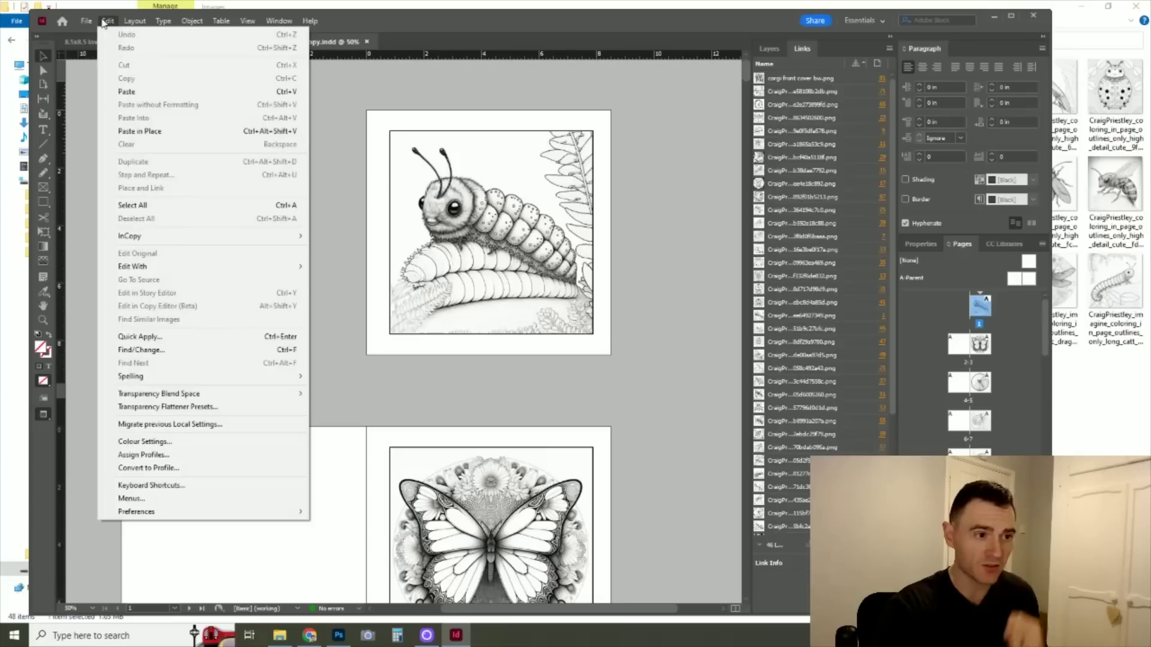
left_click(651, 368)
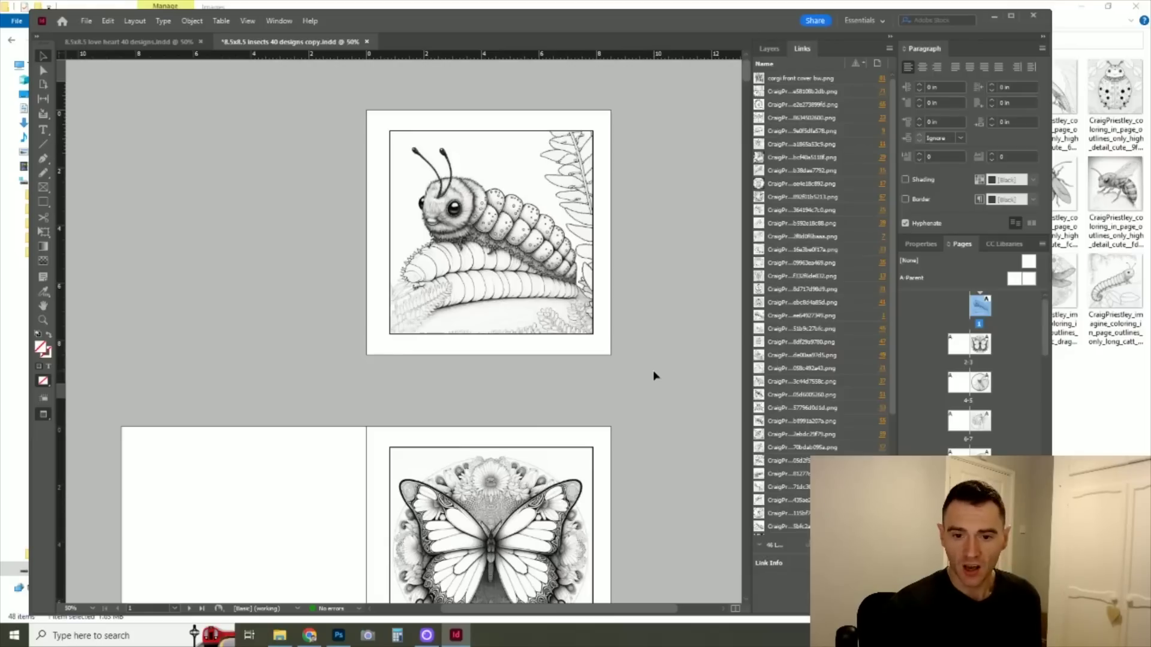
left_click(1036, 277)
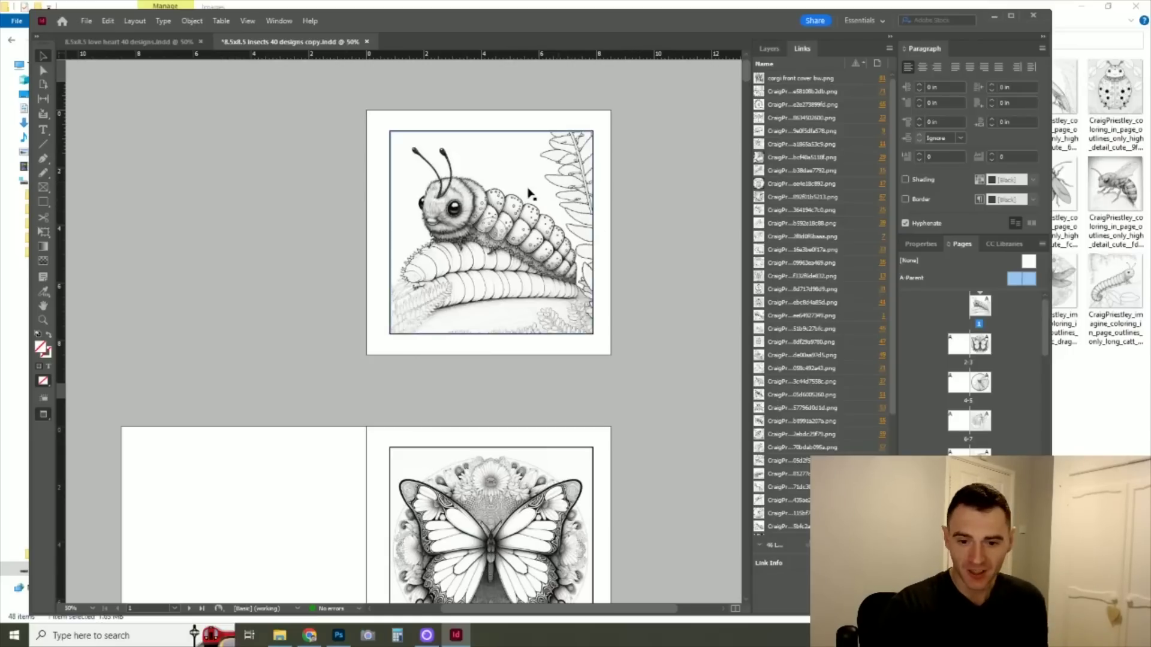
scroll(527, 195, "down", 3)
scroll(527, 185, "up", 3)
scroll(531, 183, "down", 2)
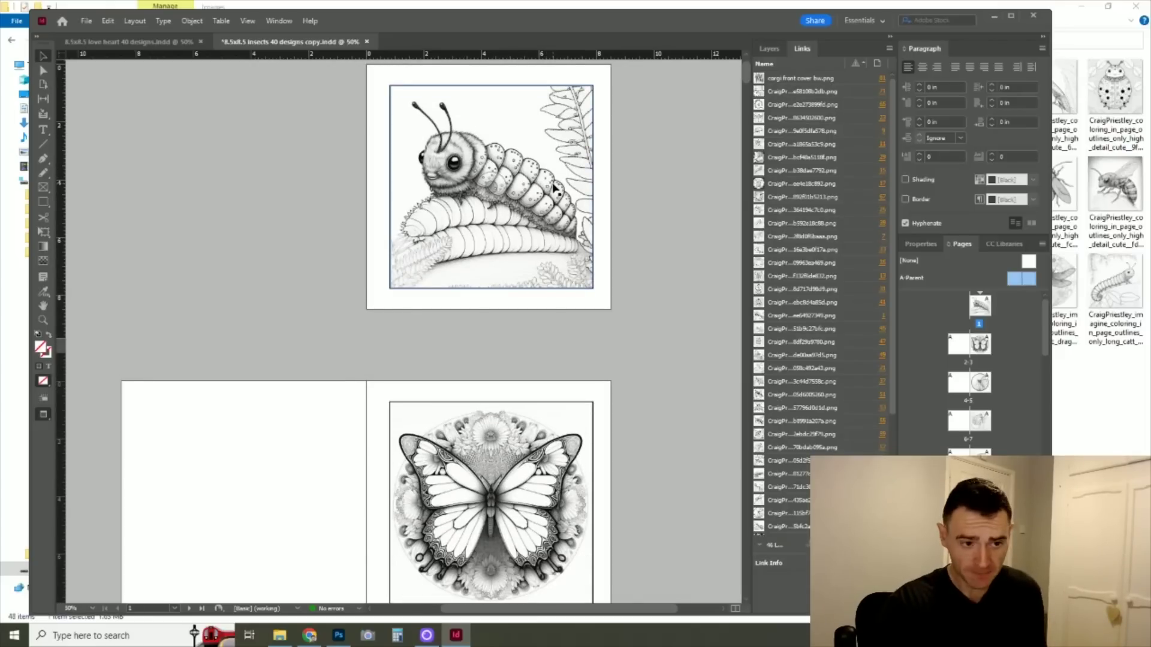
scroll(554, 189, "up", 2)
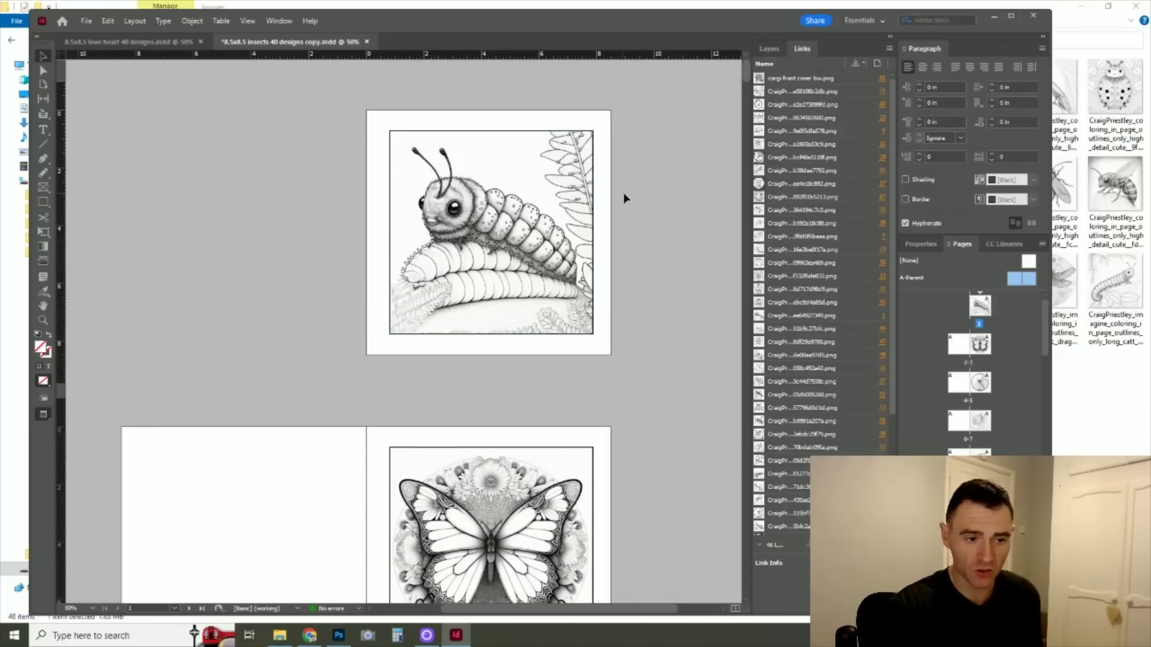
scroll(624, 199, "down", 20)
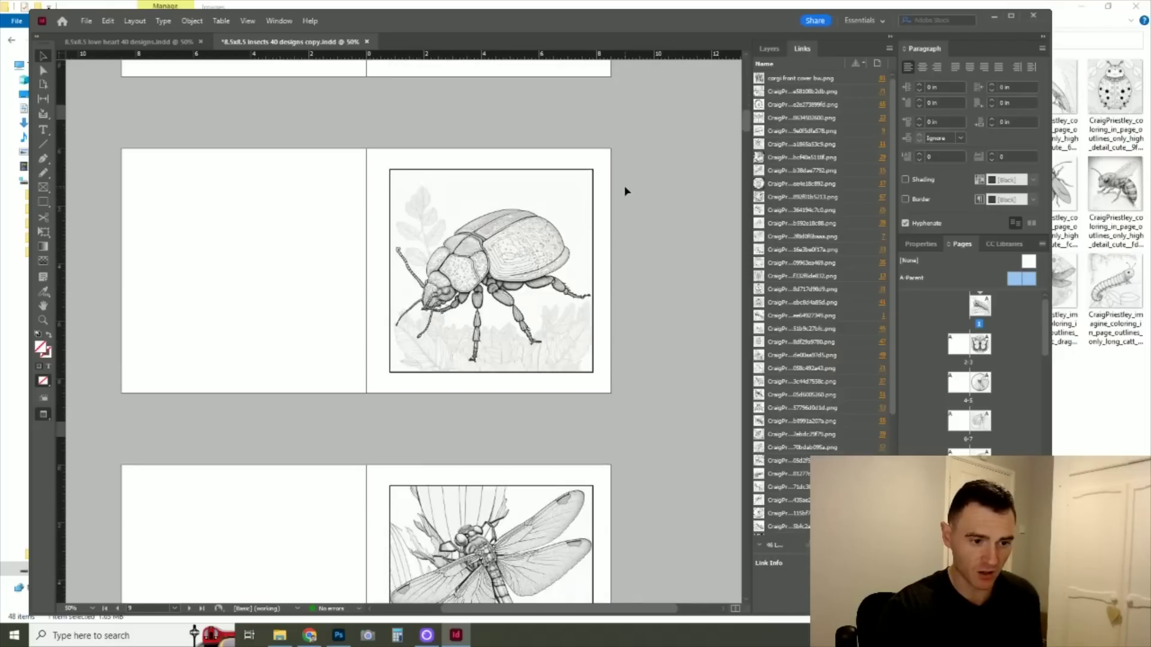
scroll(624, 188, "down", 20)
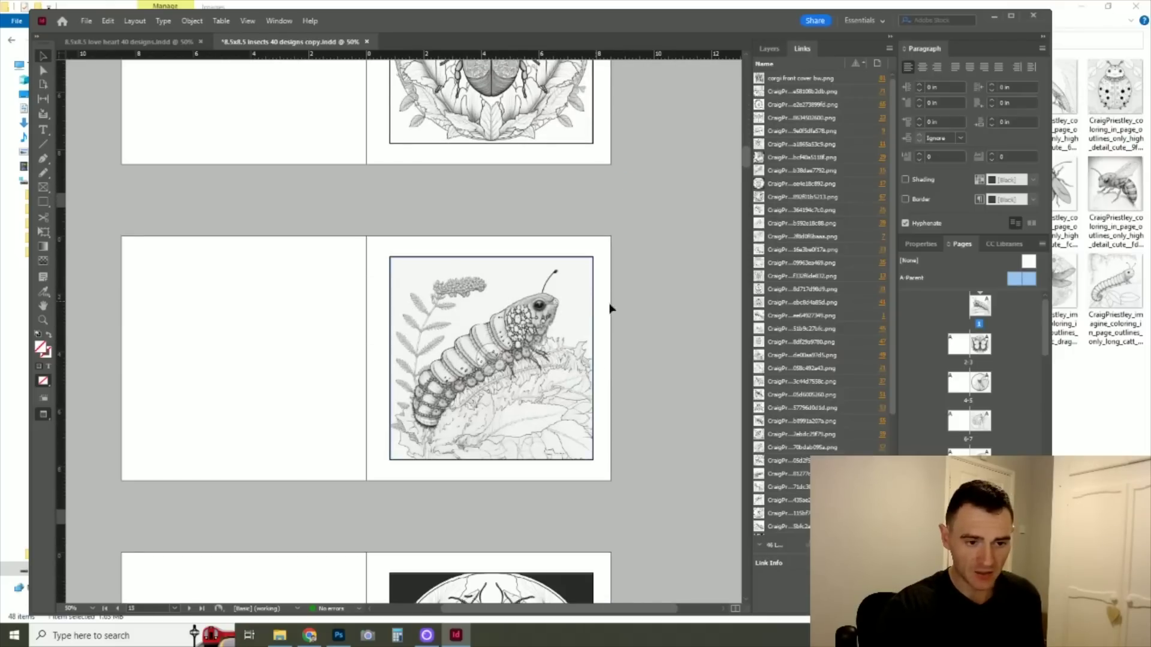
Step: Undo an accidental move of the caterpillar image and review the remaining spreads
left_click_drag(565, 298, 366, 298)
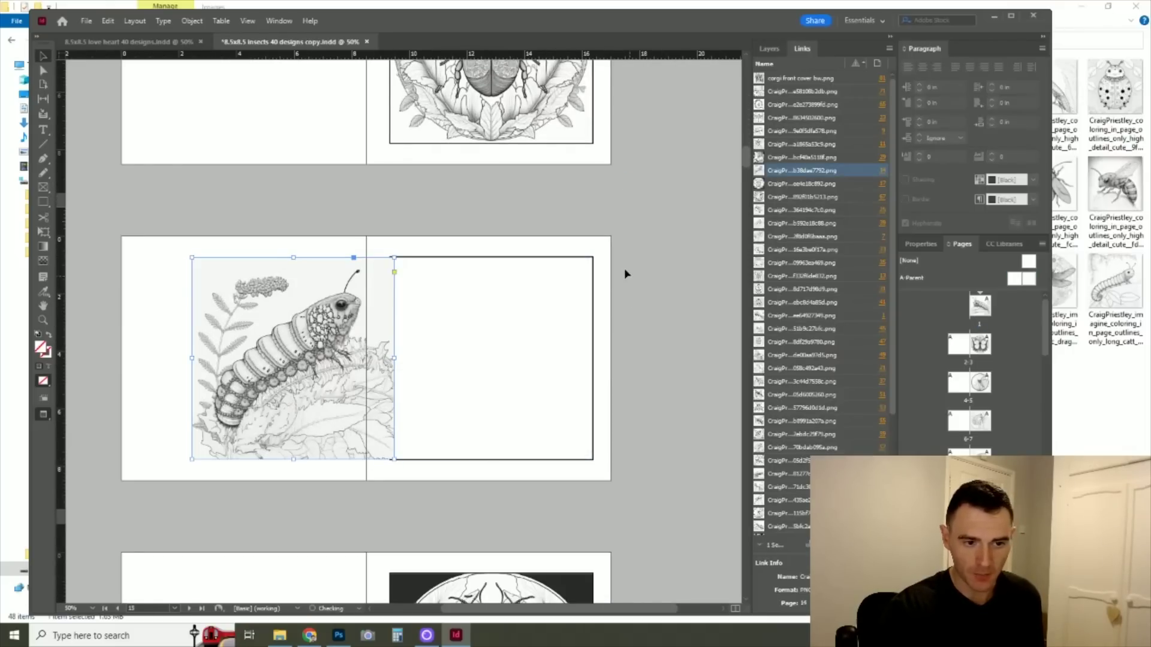
left_click(623, 332)
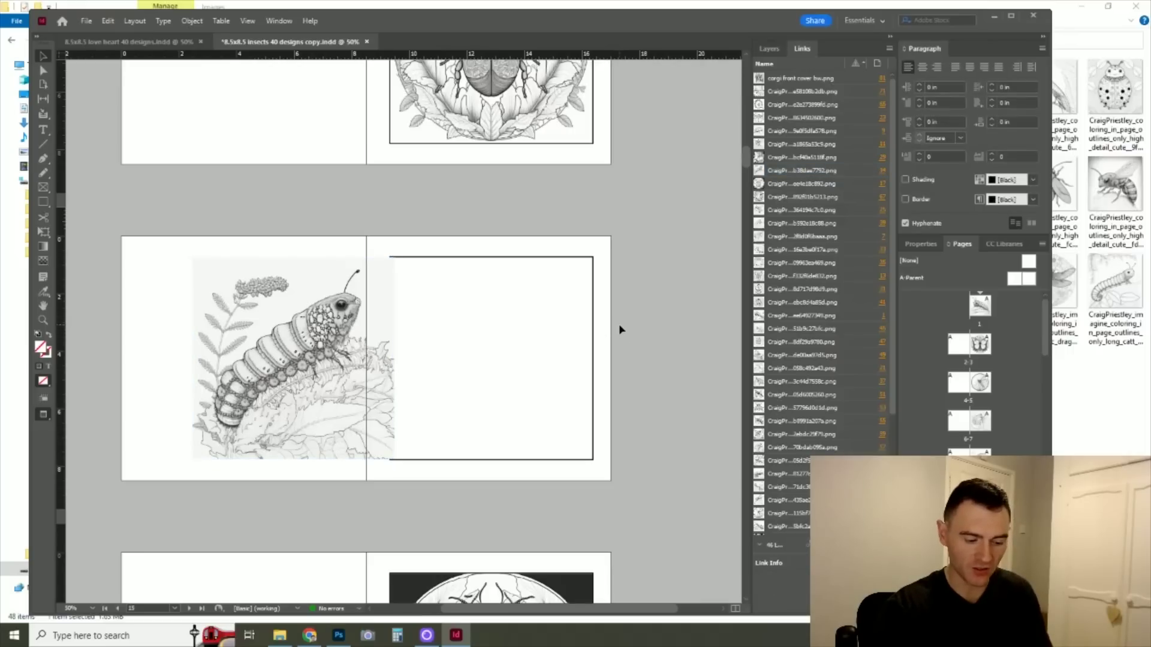
key("ctrl+z")
left_click(660, 324)
scroll(637, 269, "down", 14)
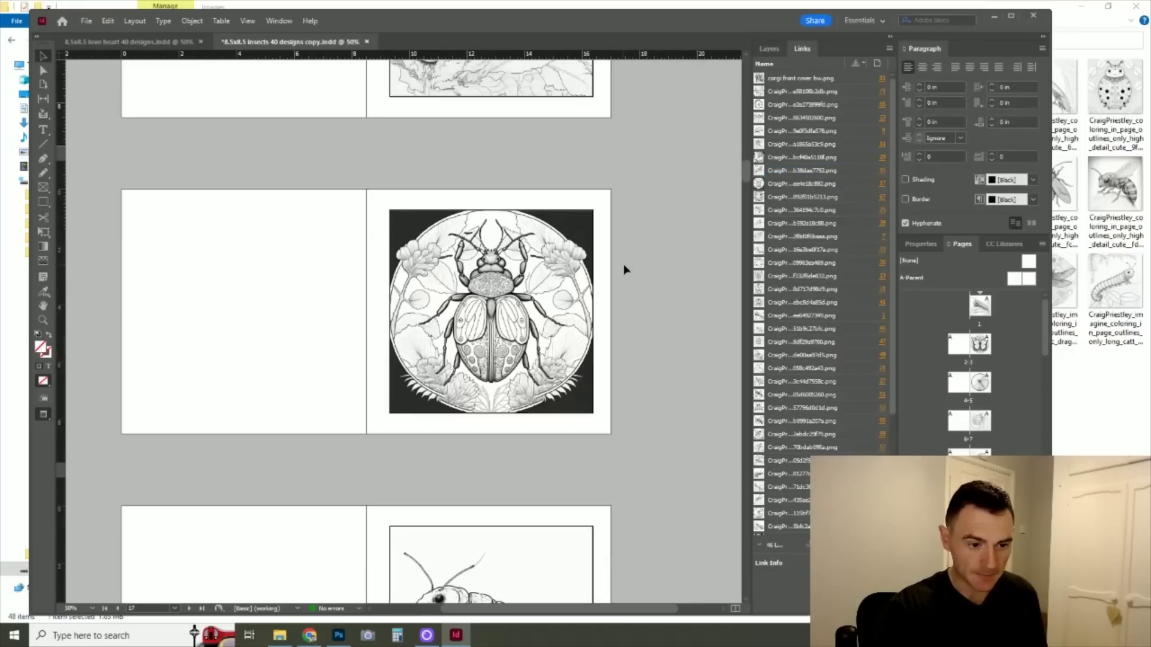
scroll(624, 267, "down", 20)
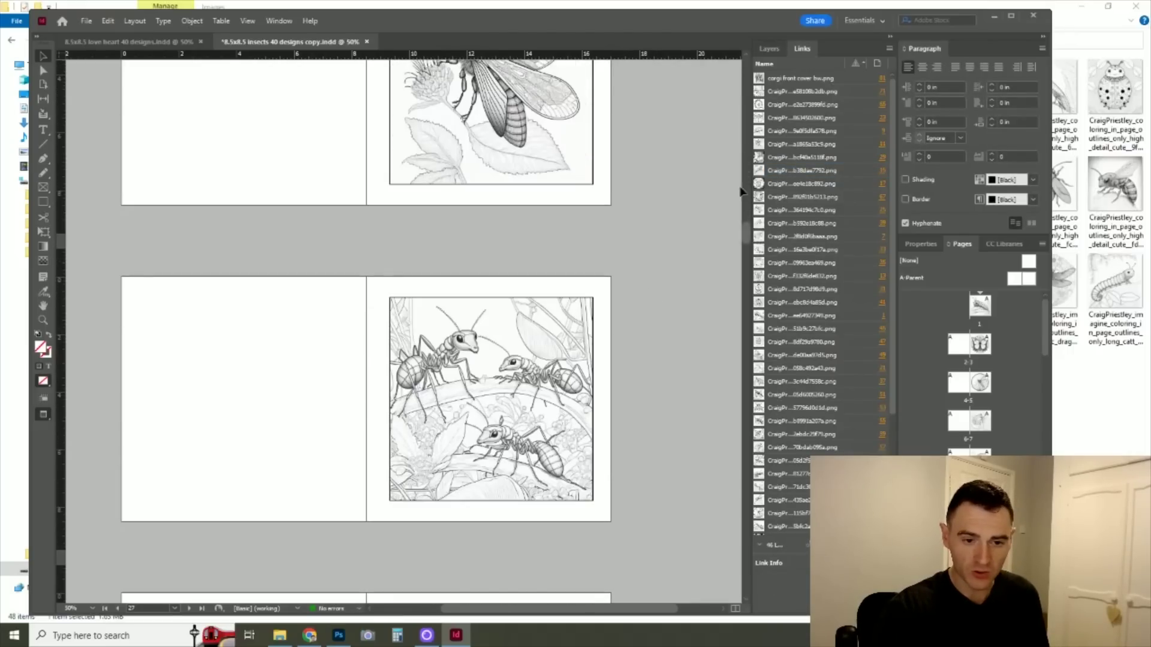
scroll(740, 191, "down", 8)
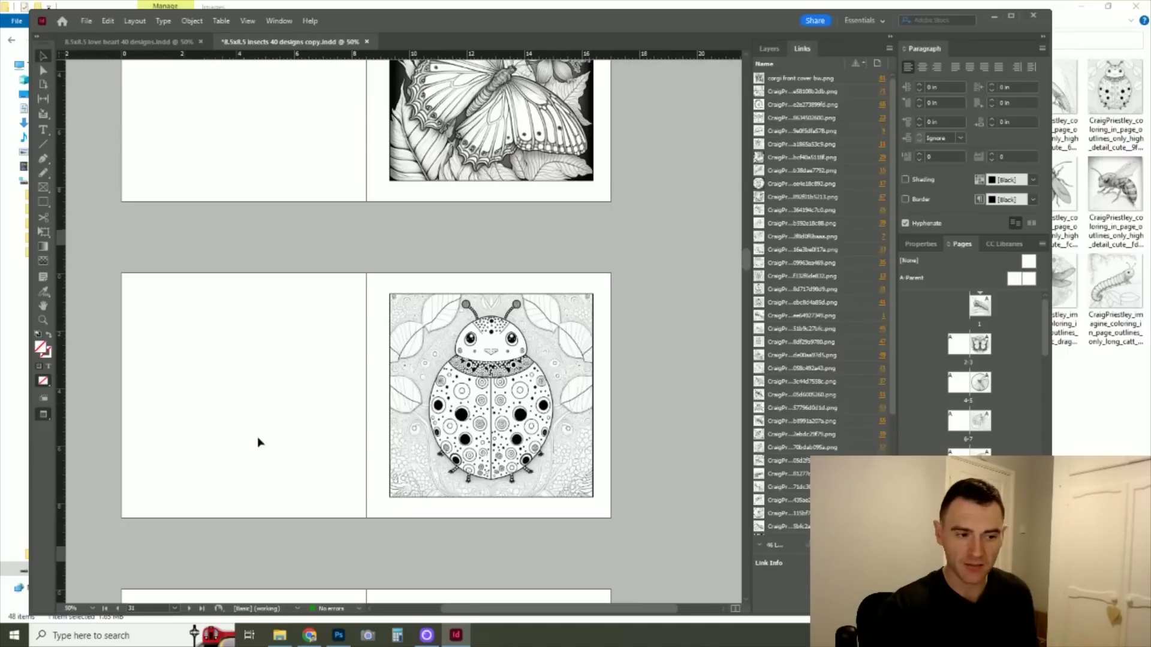
left_click_drag(745, 261, 688, 585)
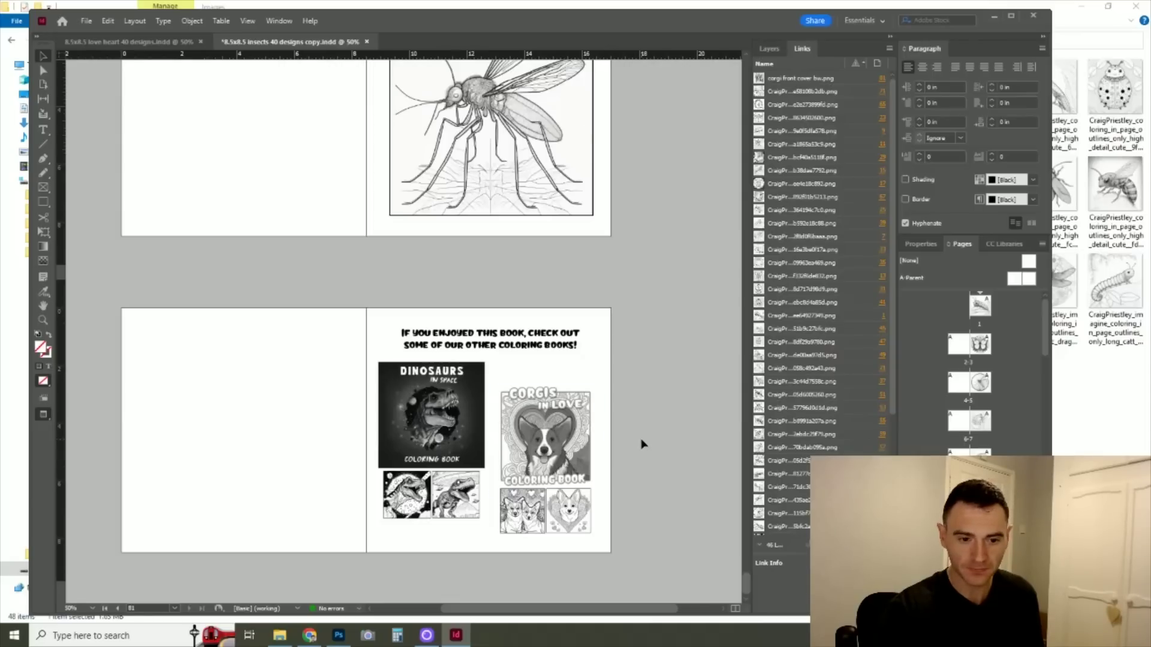
left_click_drag(743, 588, 741, 123)
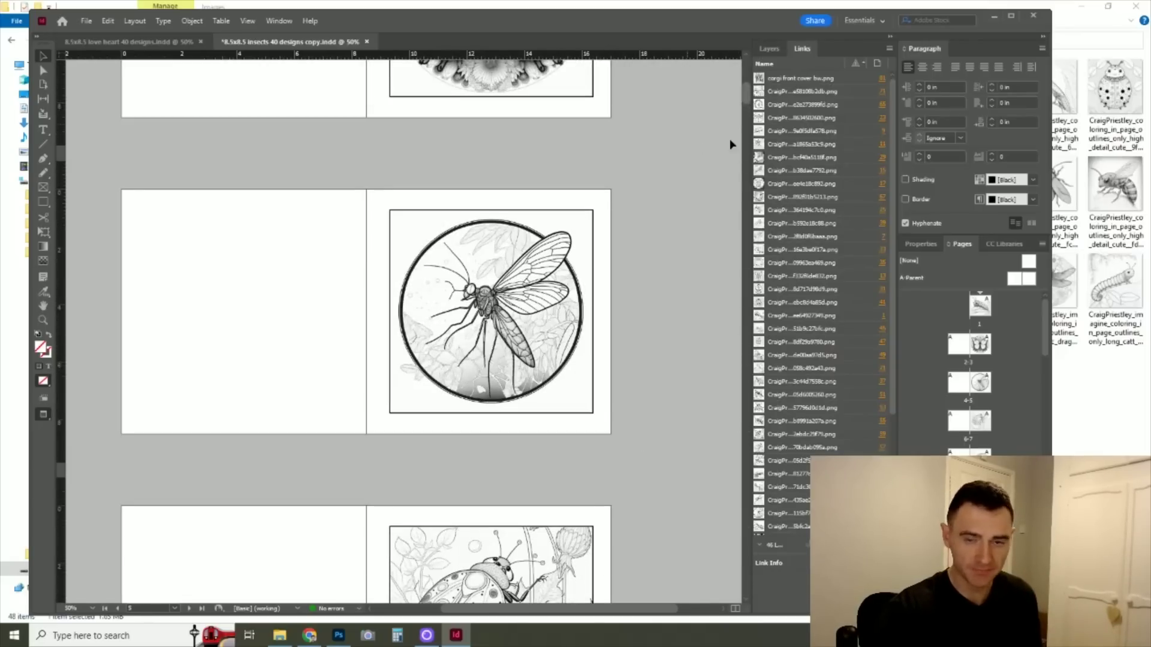
Step: Close the insects document without saving and bring up the Insects cover in Photoshop
left_click(1035, 19)
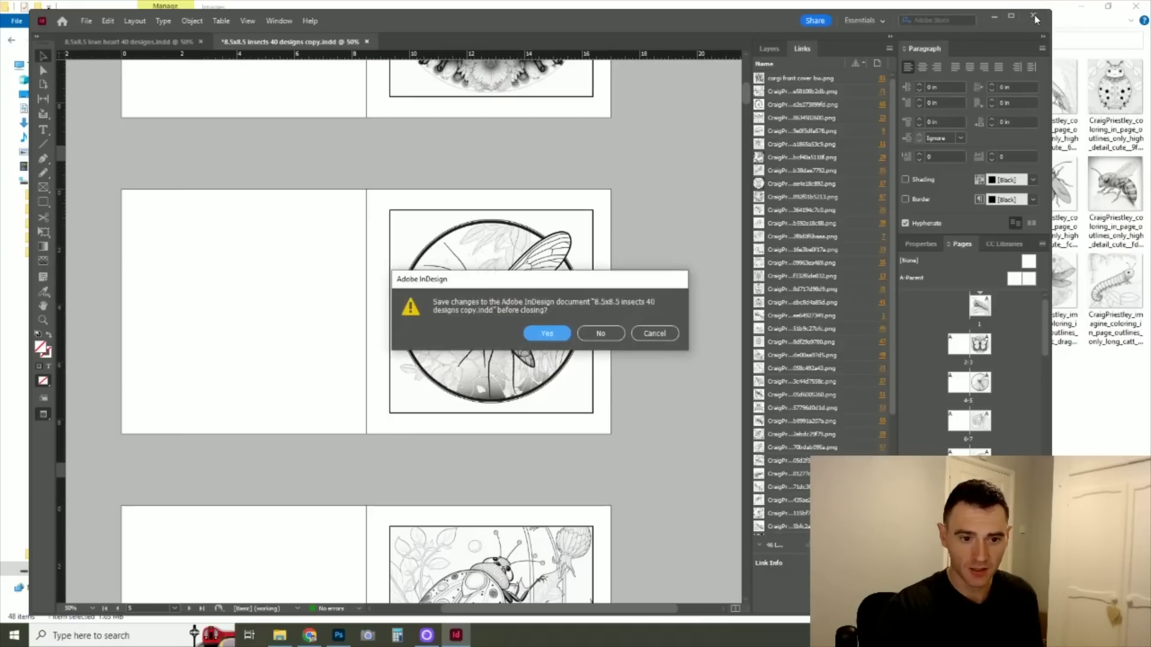
left_click(600, 334)
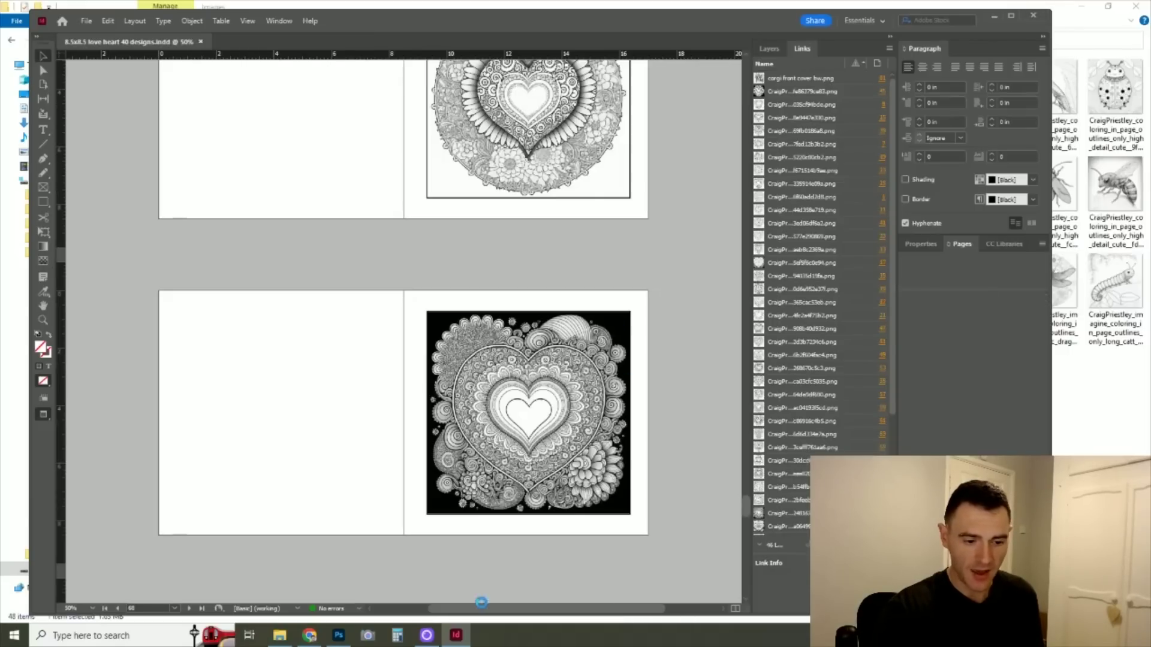
left_click(338, 635)
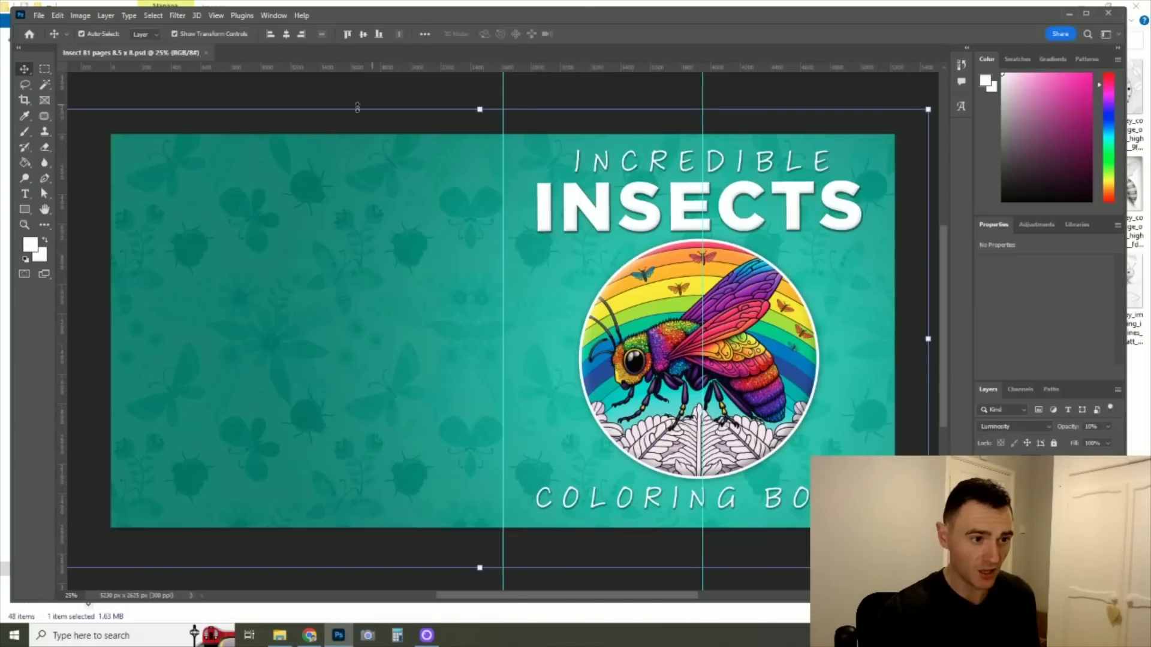
Step: Deselect the layer and zoom out and back in on the Incredible Insects cover, then return to Chrome
left_click(362, 96)
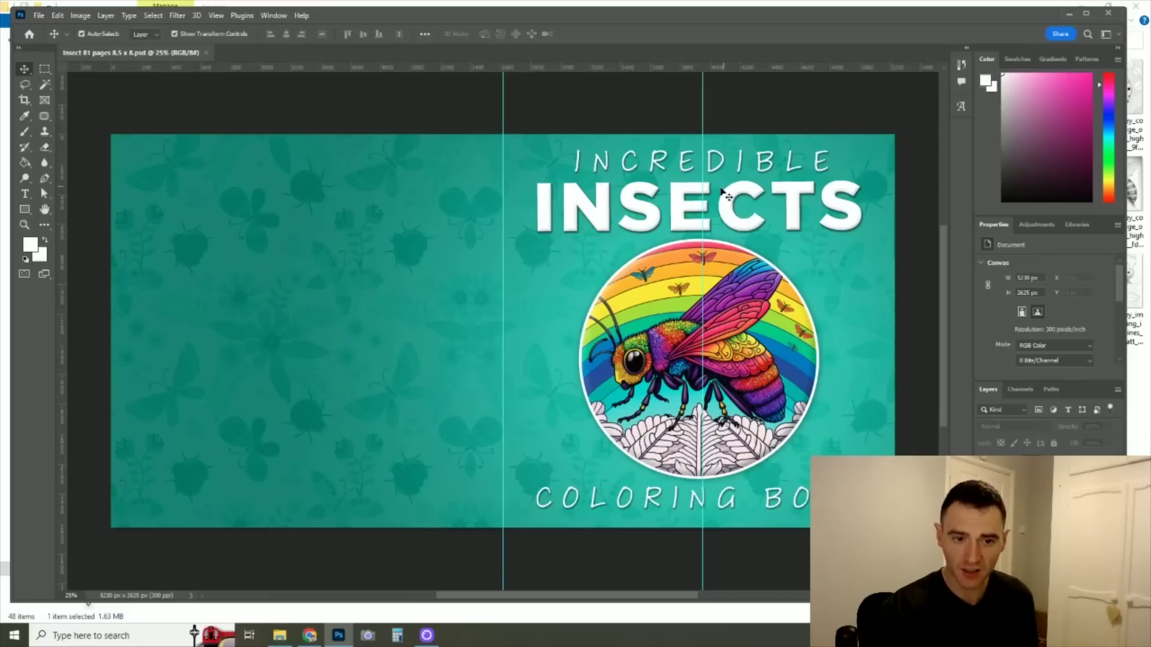
scroll(781, 327, "down", 5, "alt")
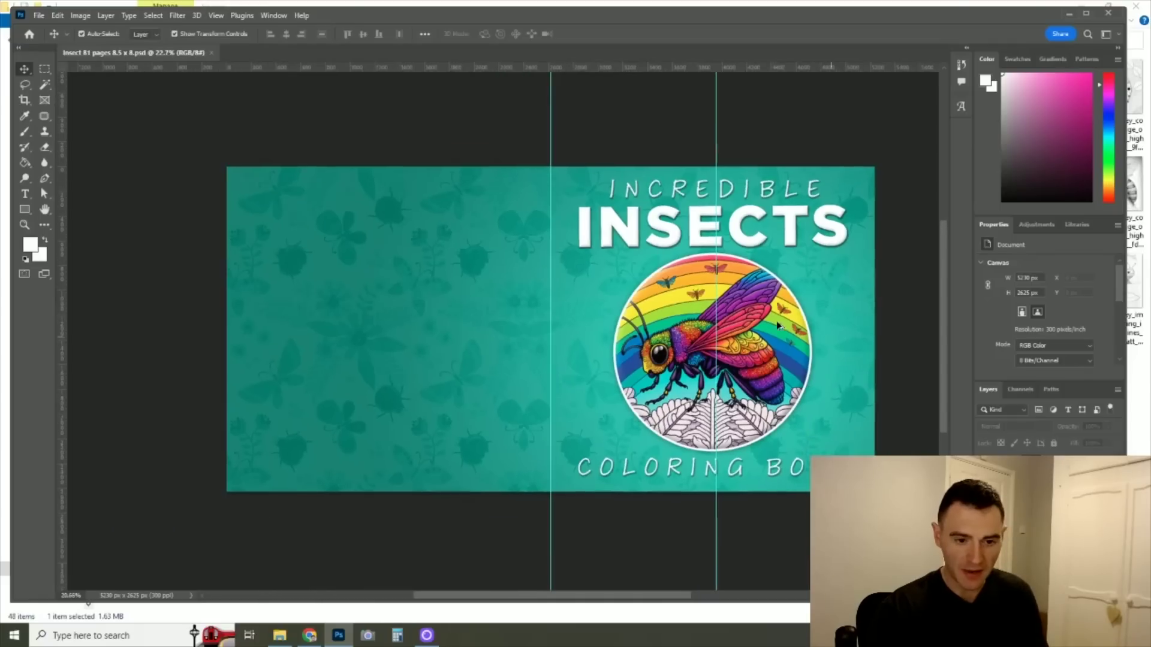
scroll(781, 318, "down", 3, "alt")
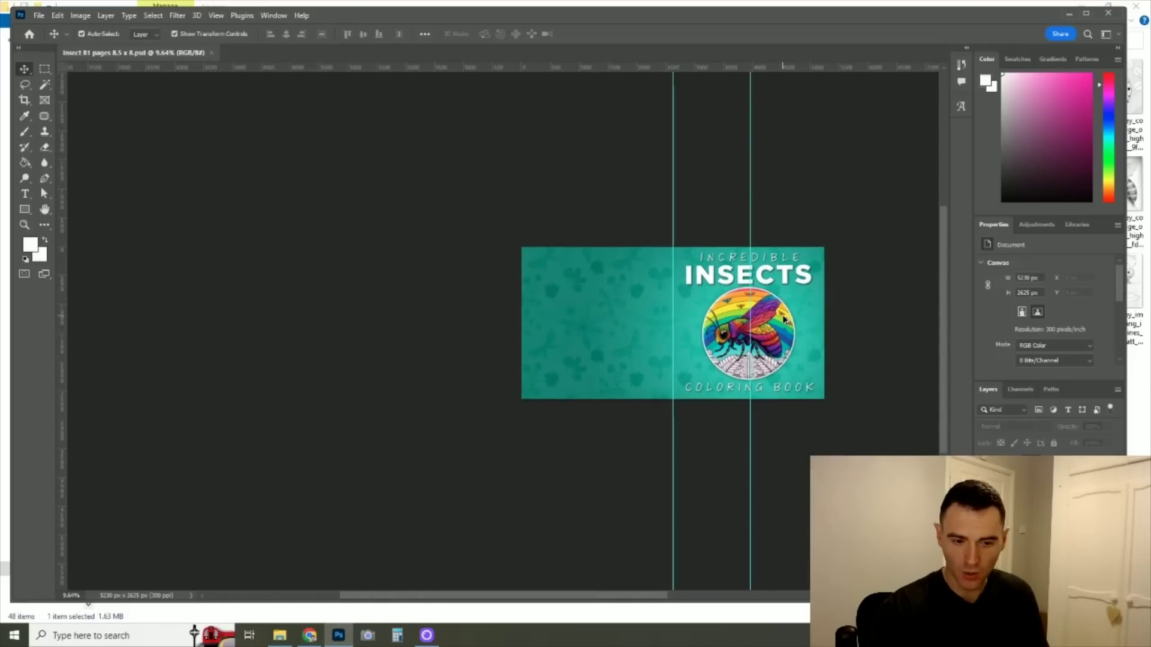
scroll(737, 345, "right", 3)
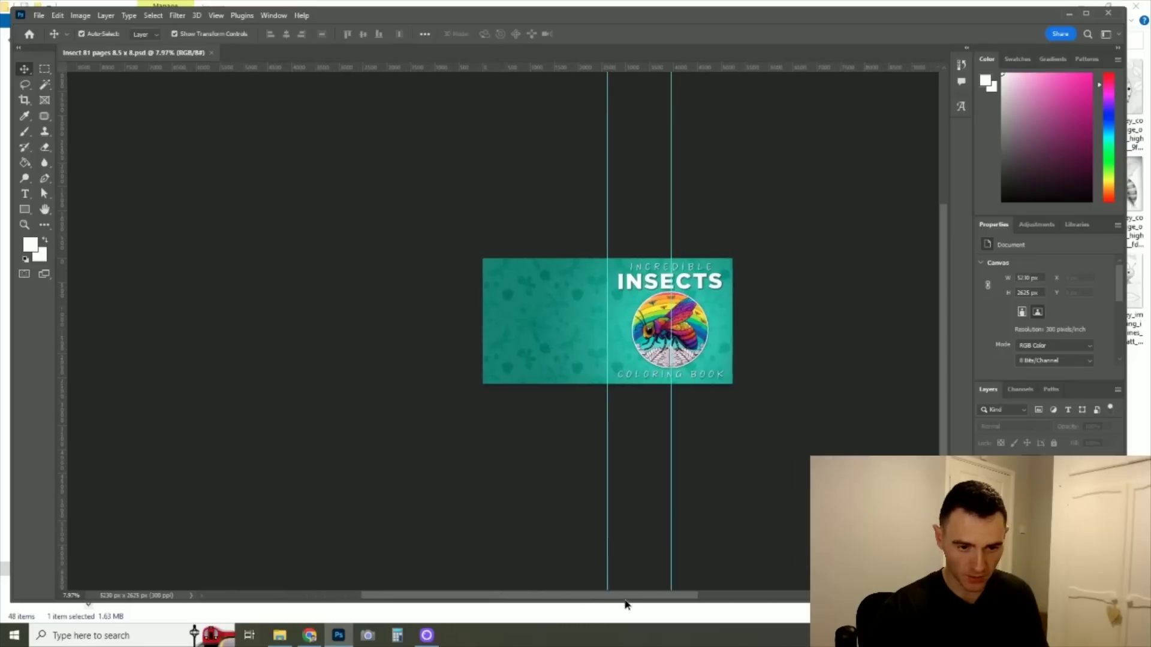
scroll(706, 309, "down", 1, "alt")
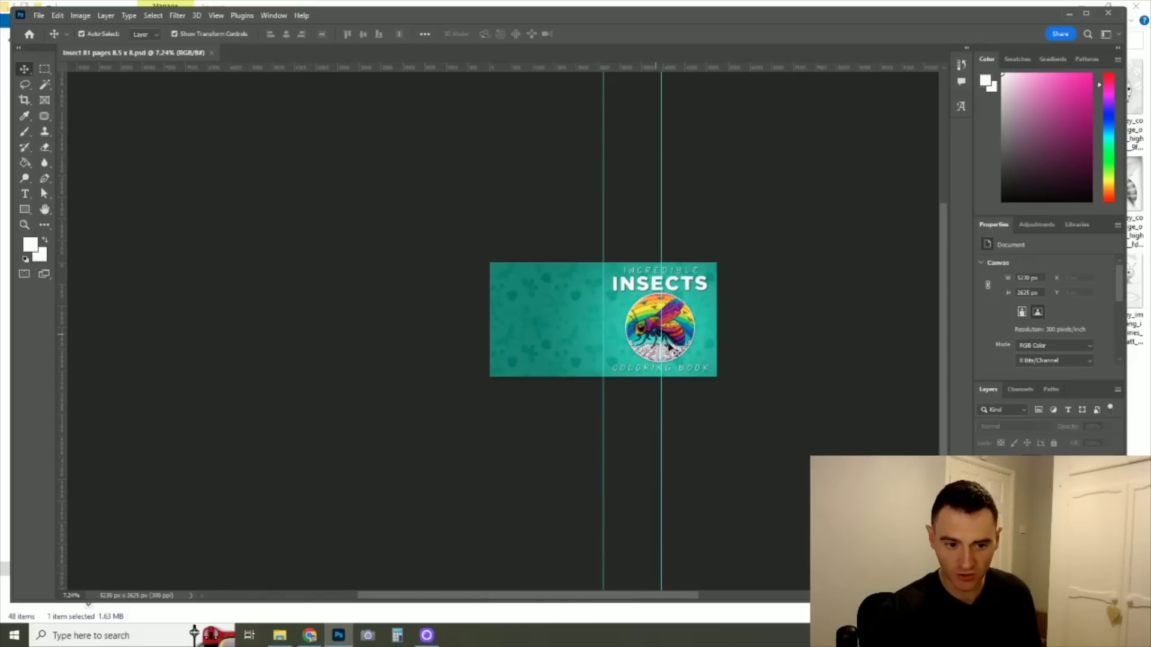
scroll(749, 378, "up", 2)
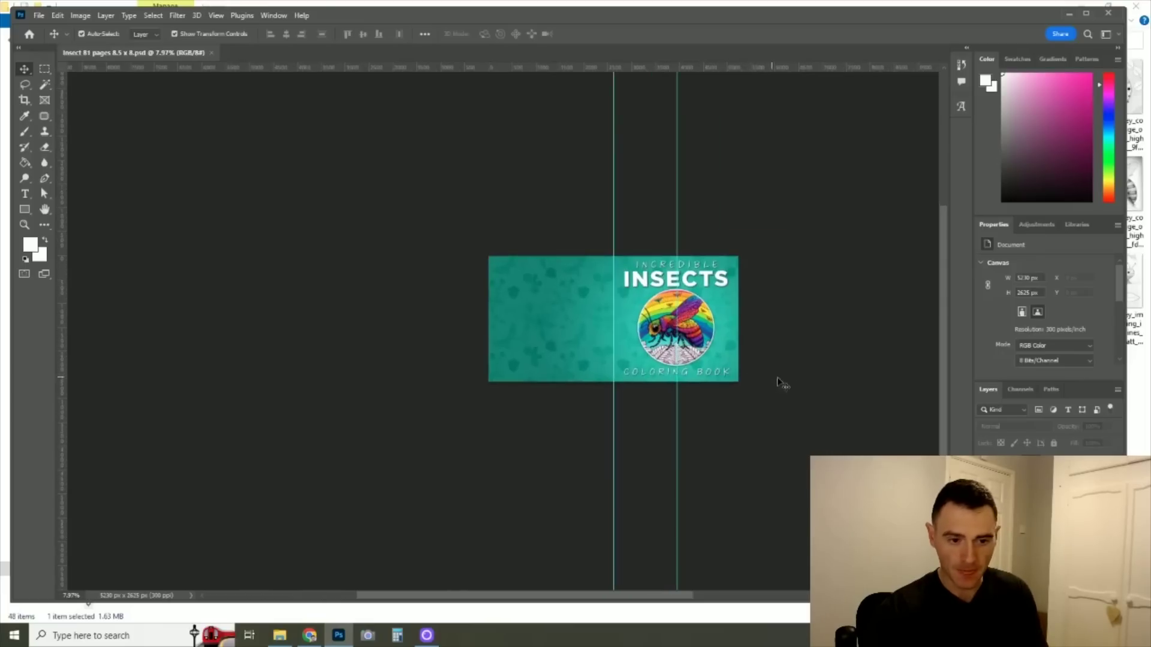
scroll(807, 367, "up", 3)
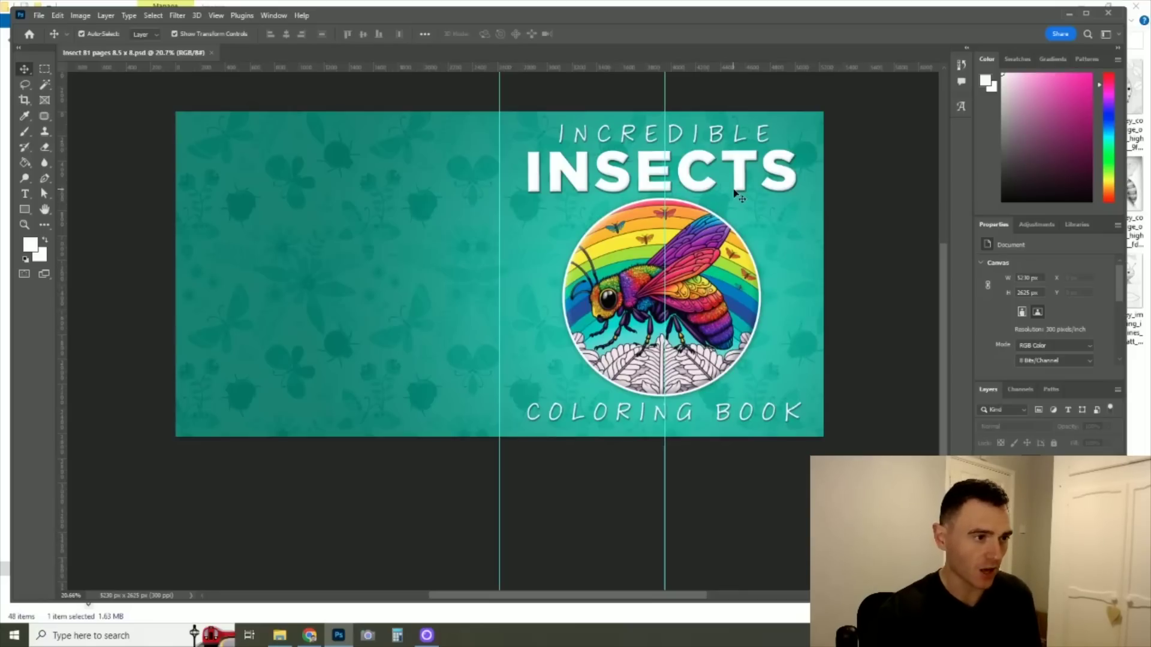
key("alt+Tab")
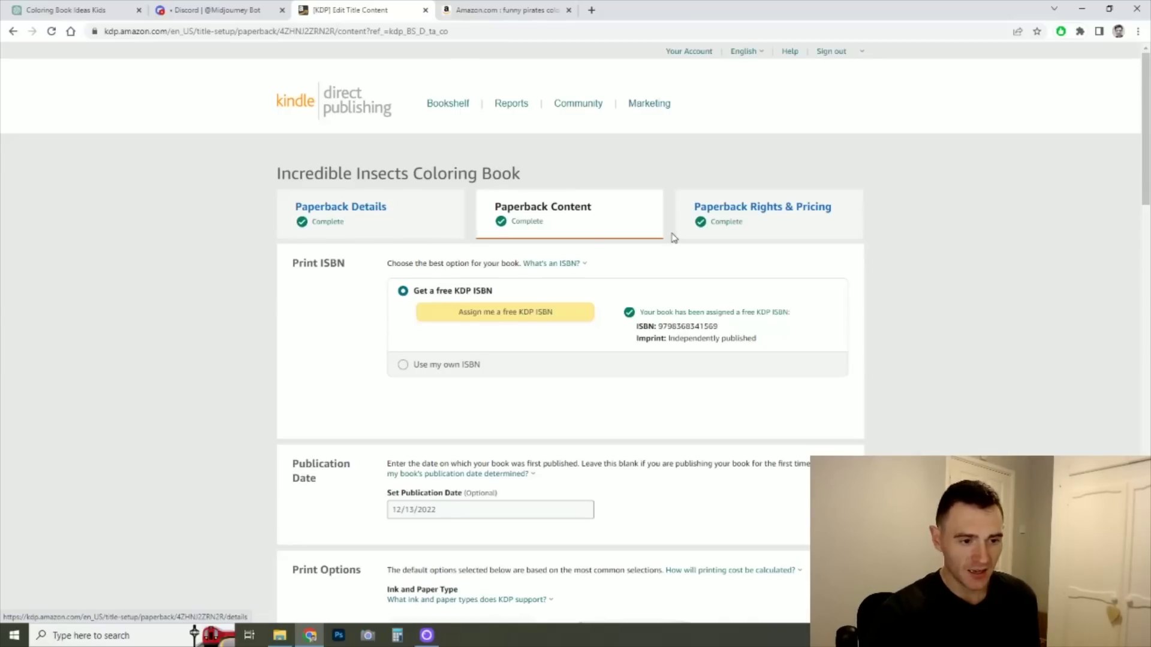
Step: Review ISBN, print options, manuscript and cover uploads, then save and continue to Rights & Pricing
scroll(468, 237, "down", 2)
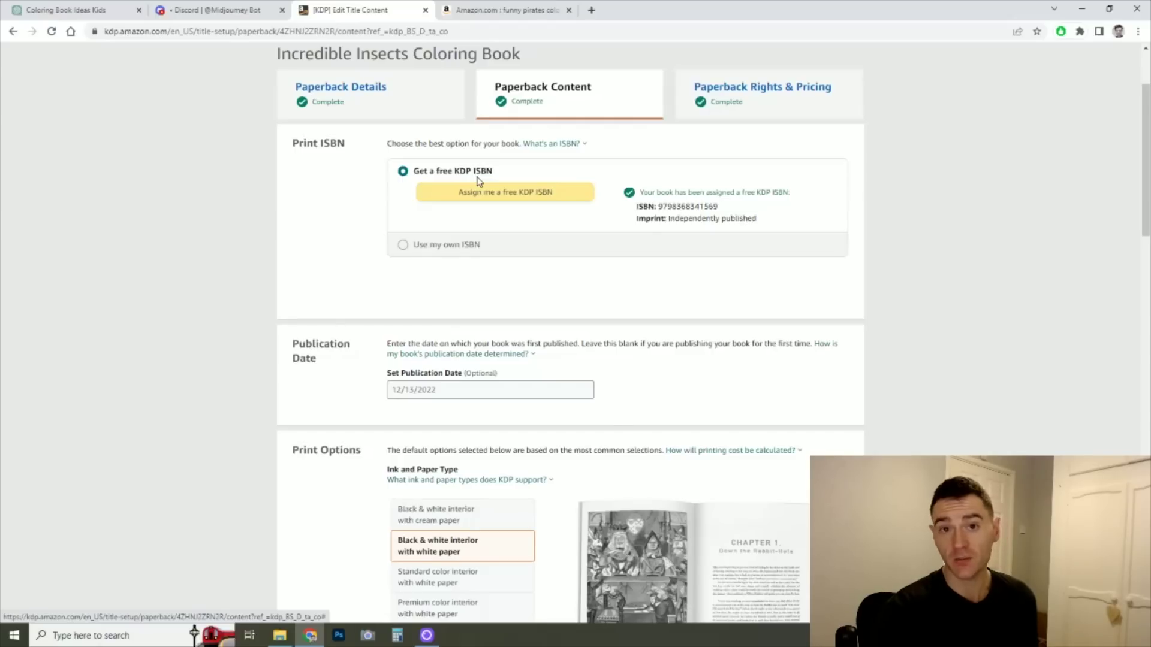
scroll(509, 187, "down", 6)
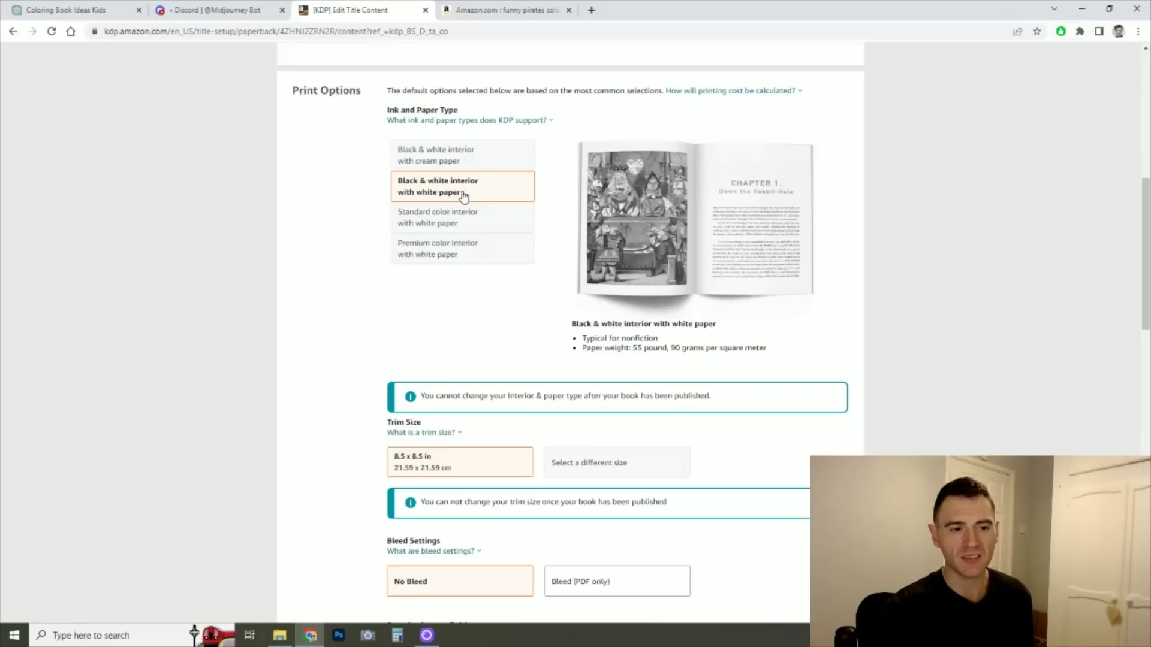
scroll(505, 207, "down", 4)
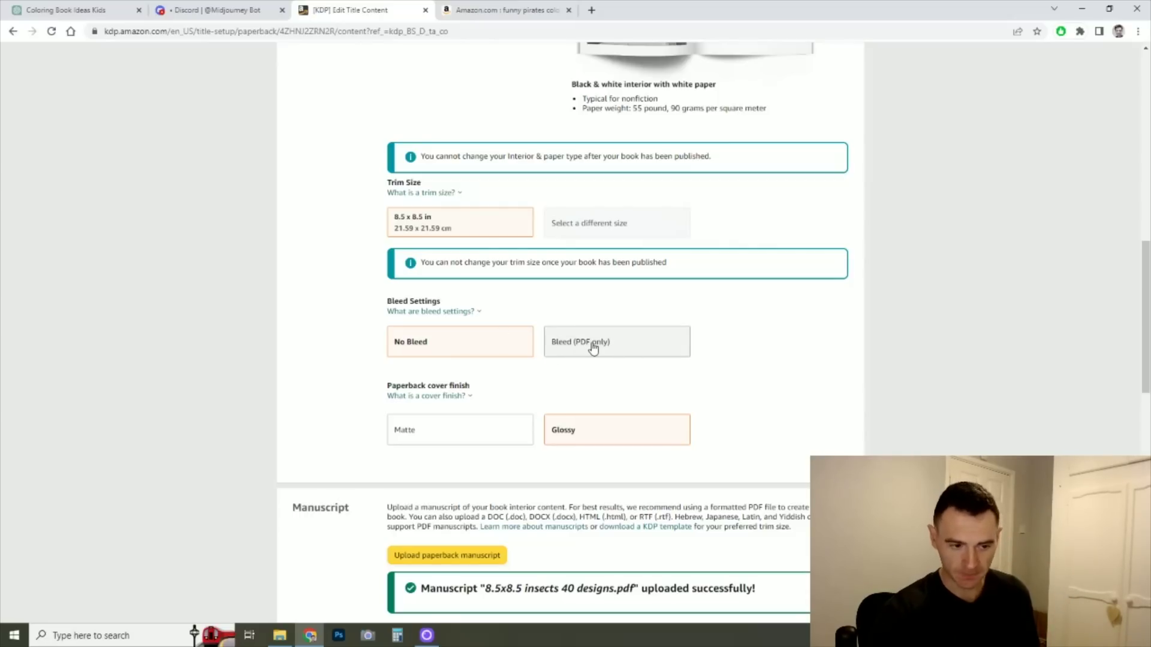
scroll(592, 347, "down", 1)
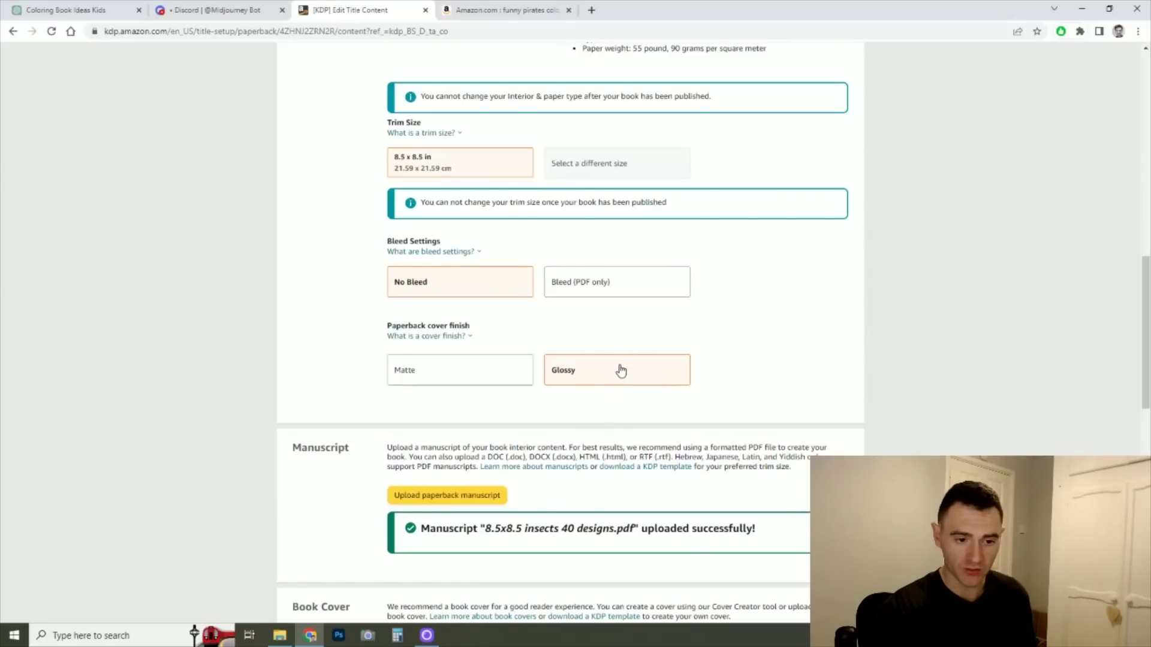
scroll(630, 347, "down", 6)
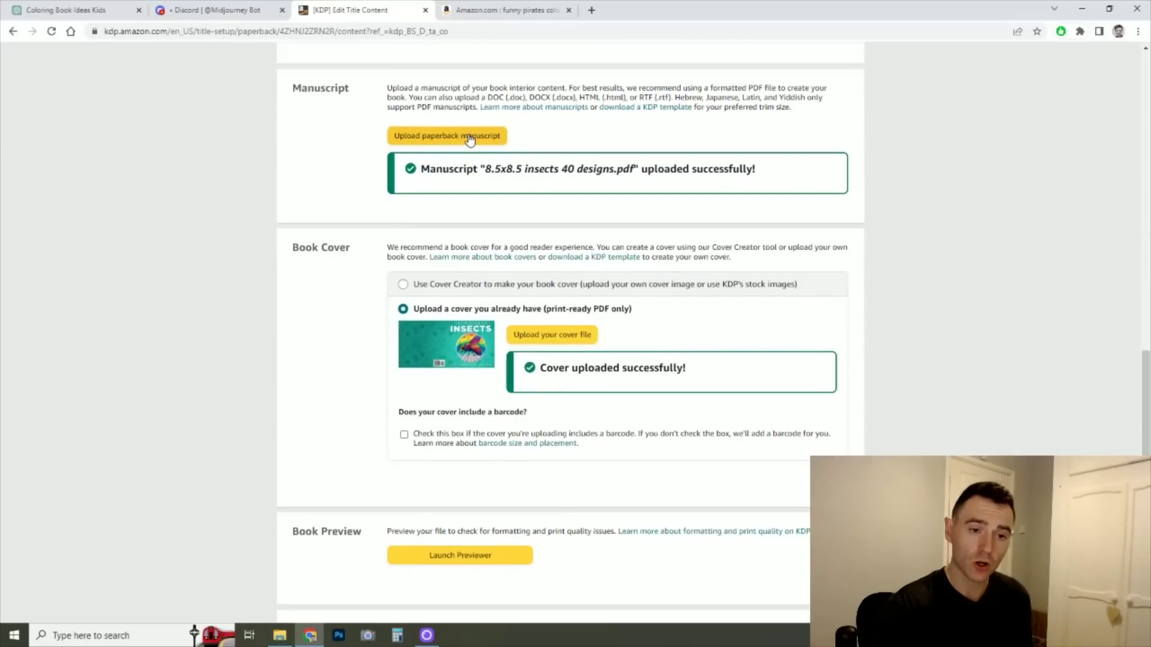
scroll(462, 243, "down", 1)
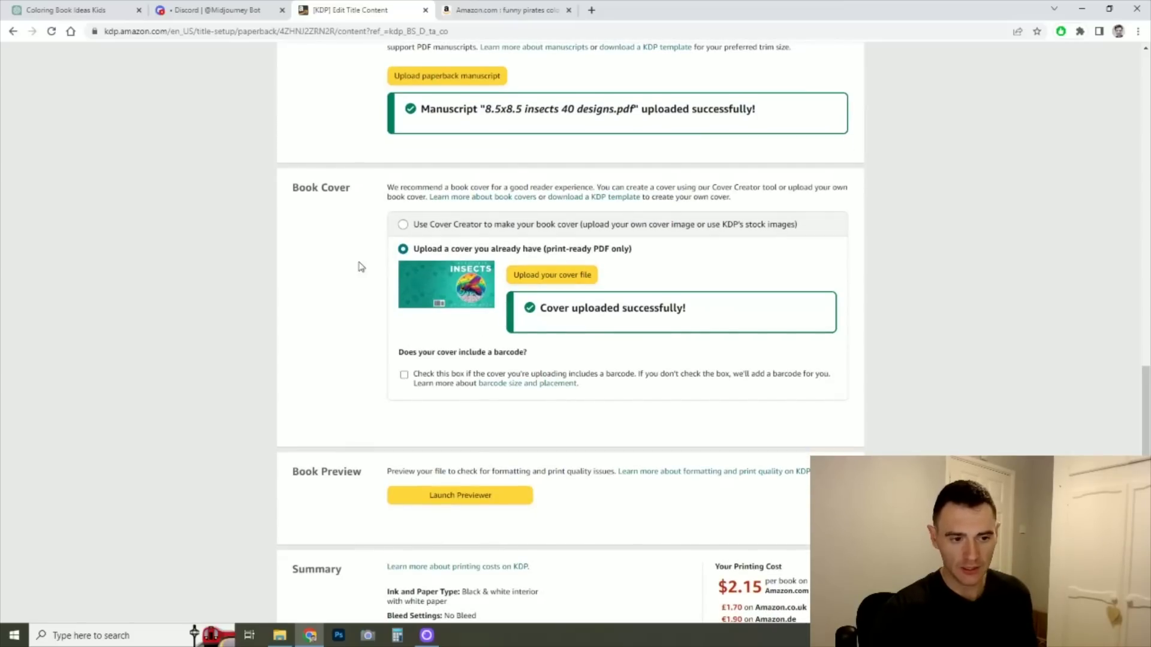
scroll(495, 329, "down", 6)
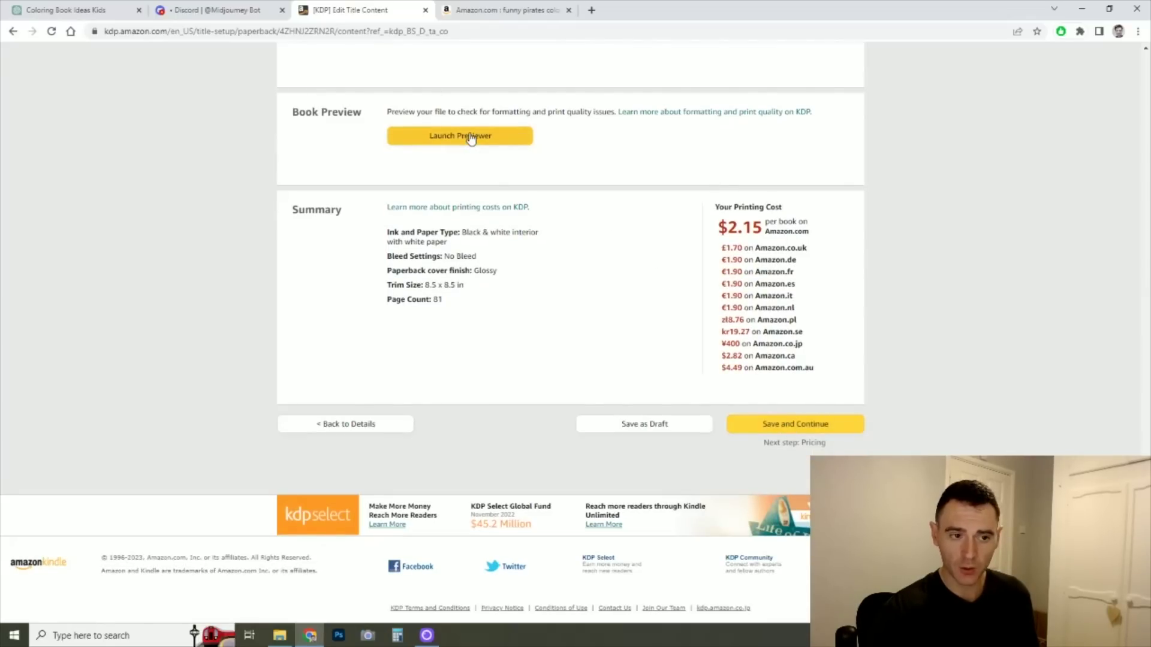
left_click(795, 425)
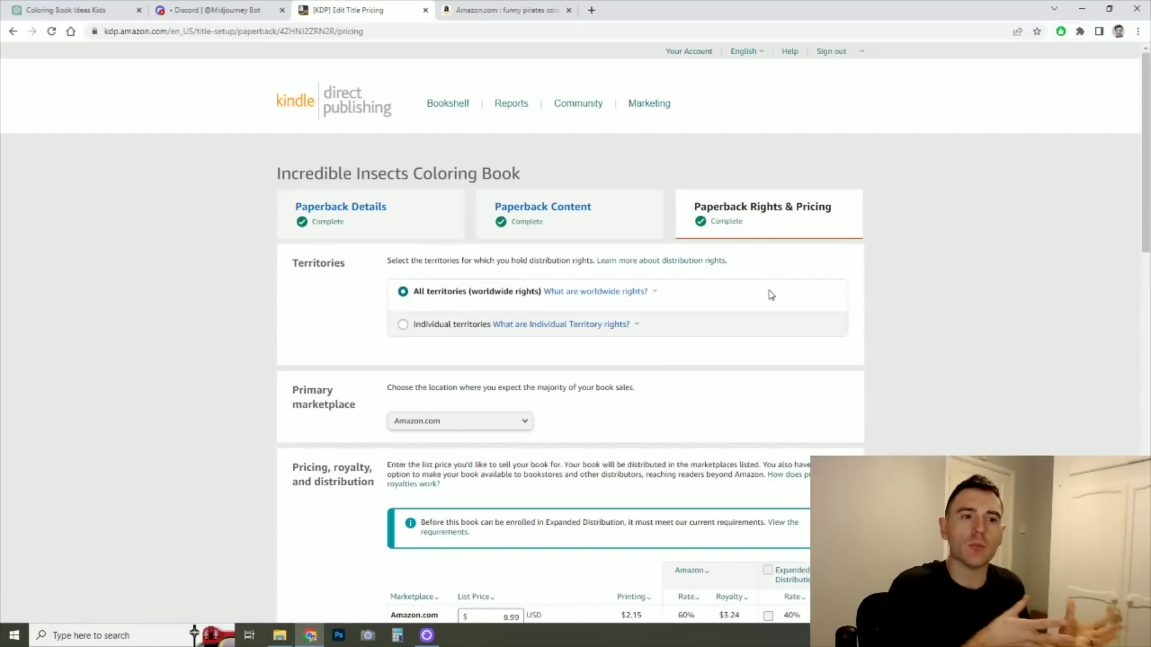
Step: Check the pricing table: $8.99 earns $3.24 on Amazon.com, £7.99 earns £3.09 on Amazon.co.uk
scroll(772, 294, "down", 5)
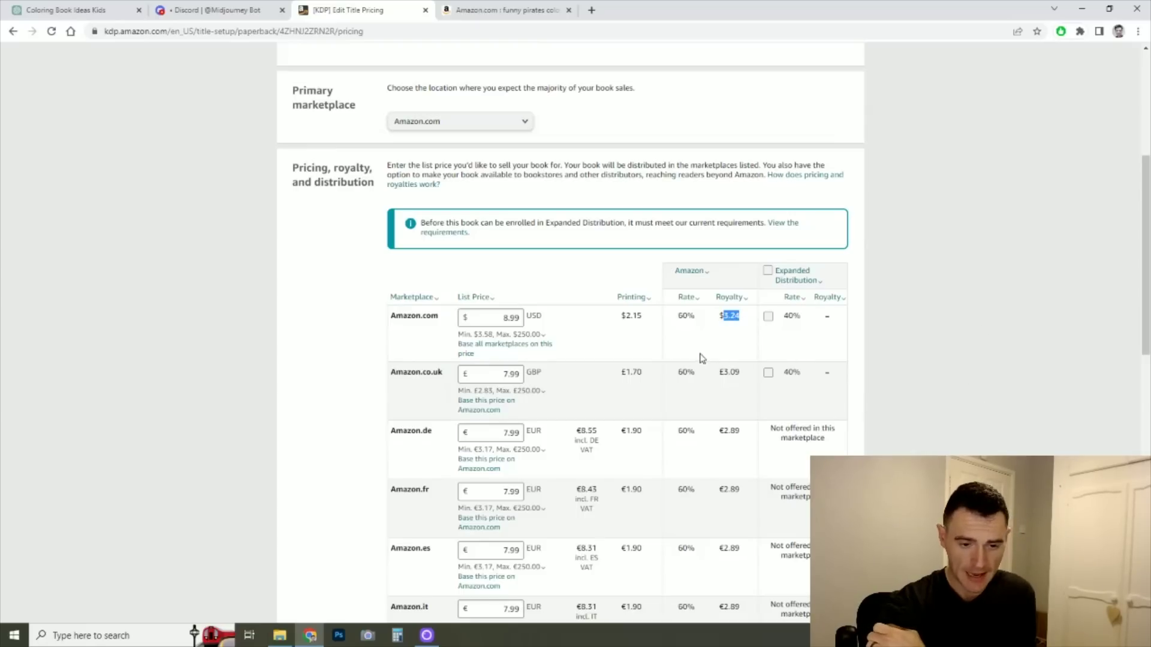
left_click(731, 372)
double_click(731, 373)
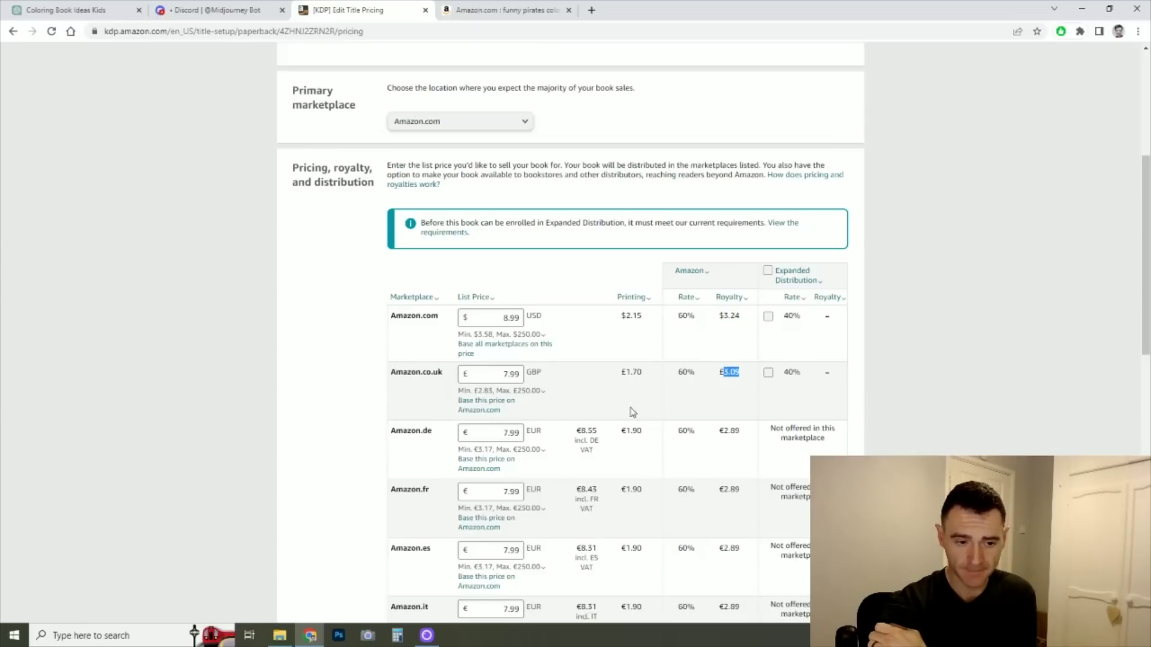
left_click(903, 428)
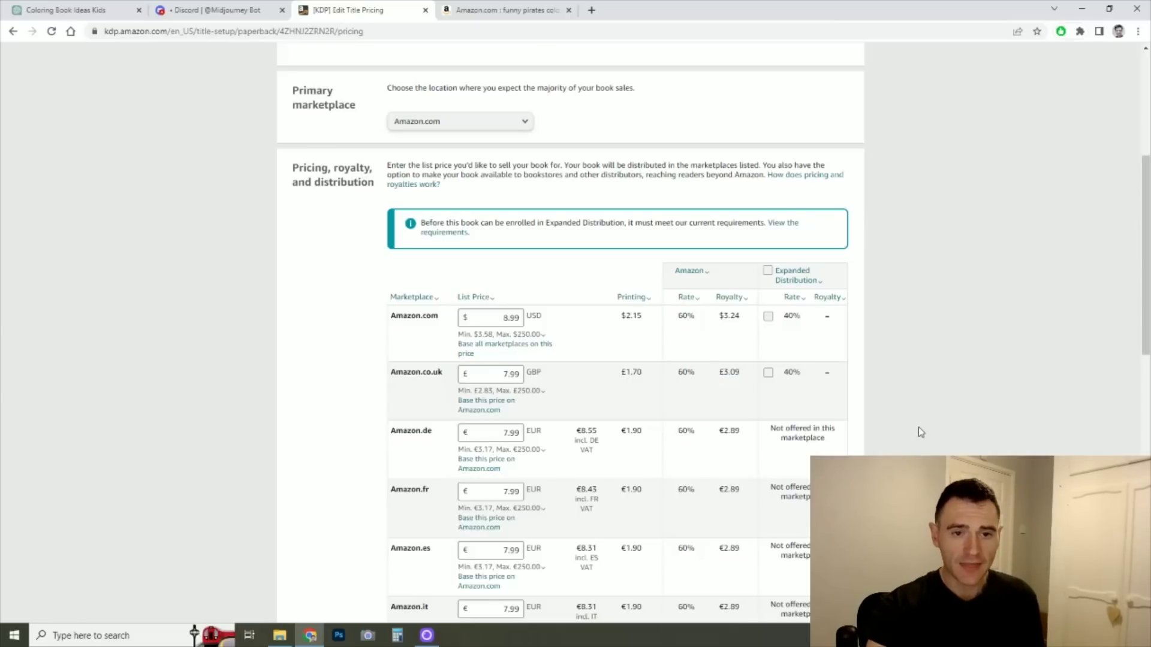
Step: Search Amazon.co.uk for 'insect colouring book' and find the Incredible Insects paperback listed at £7.99
left_click(539, 10)
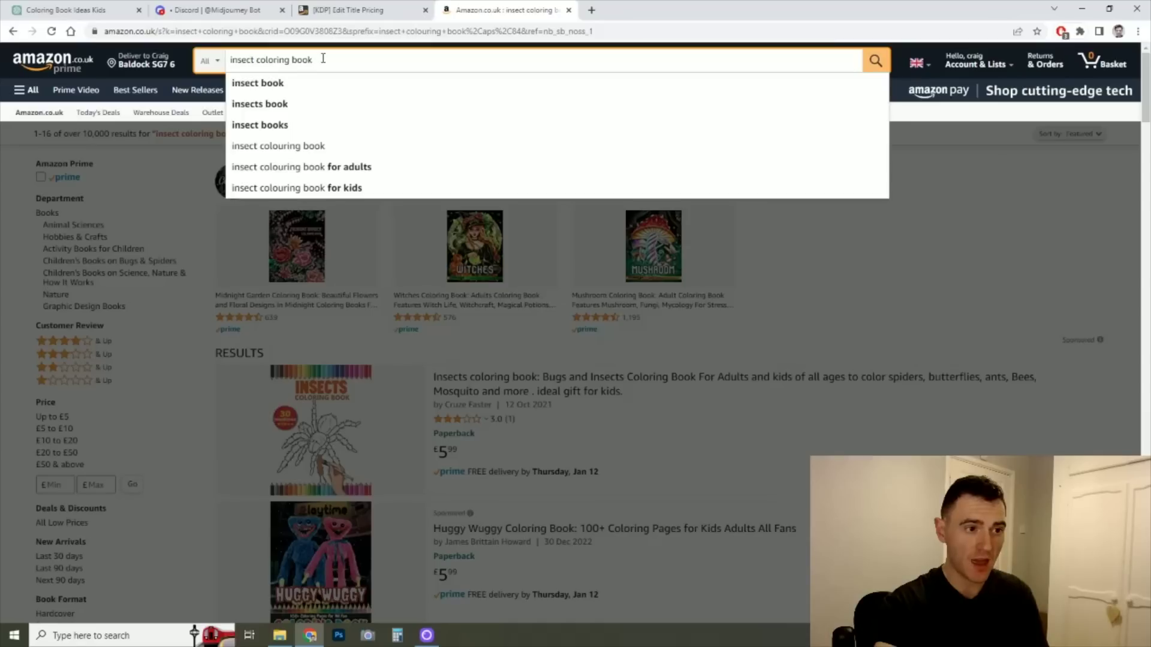
key("Return")
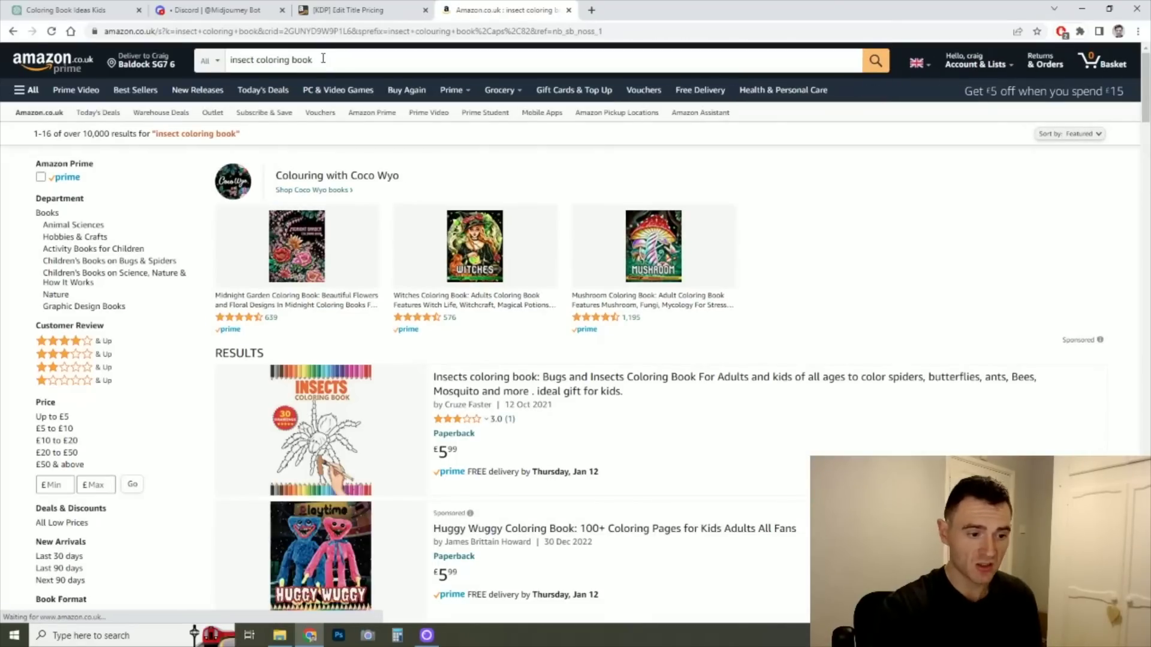
scroll(785, 198, "down", 5)
scroll(740, 200, "up", 5)
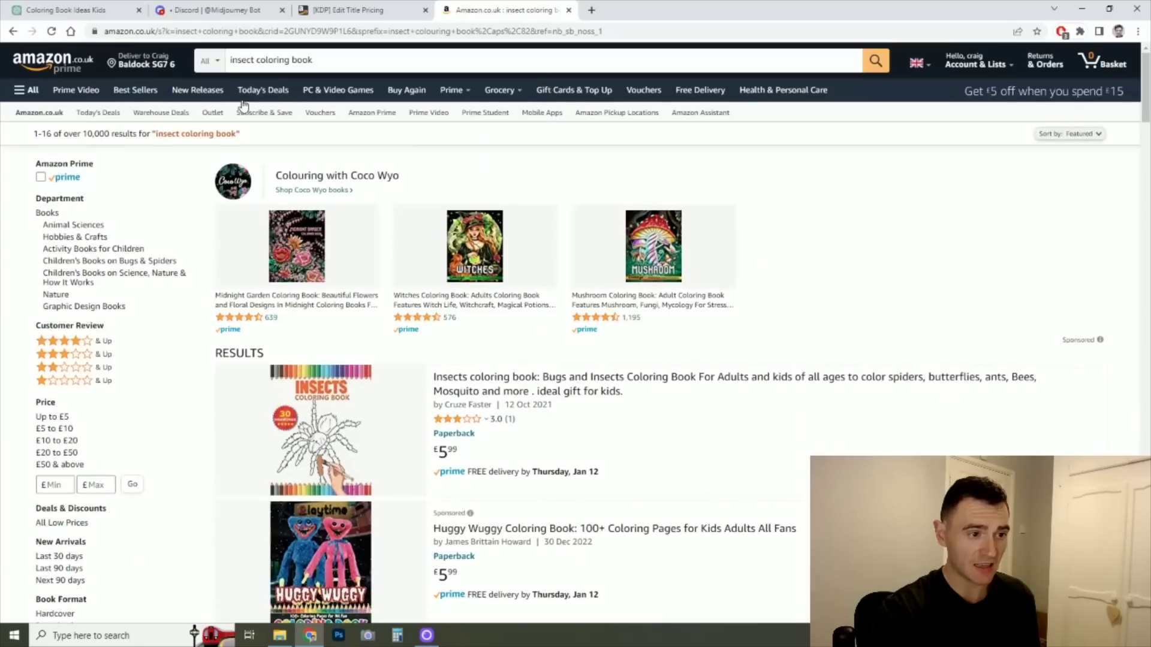
scroll(696, 152, "down", 5)
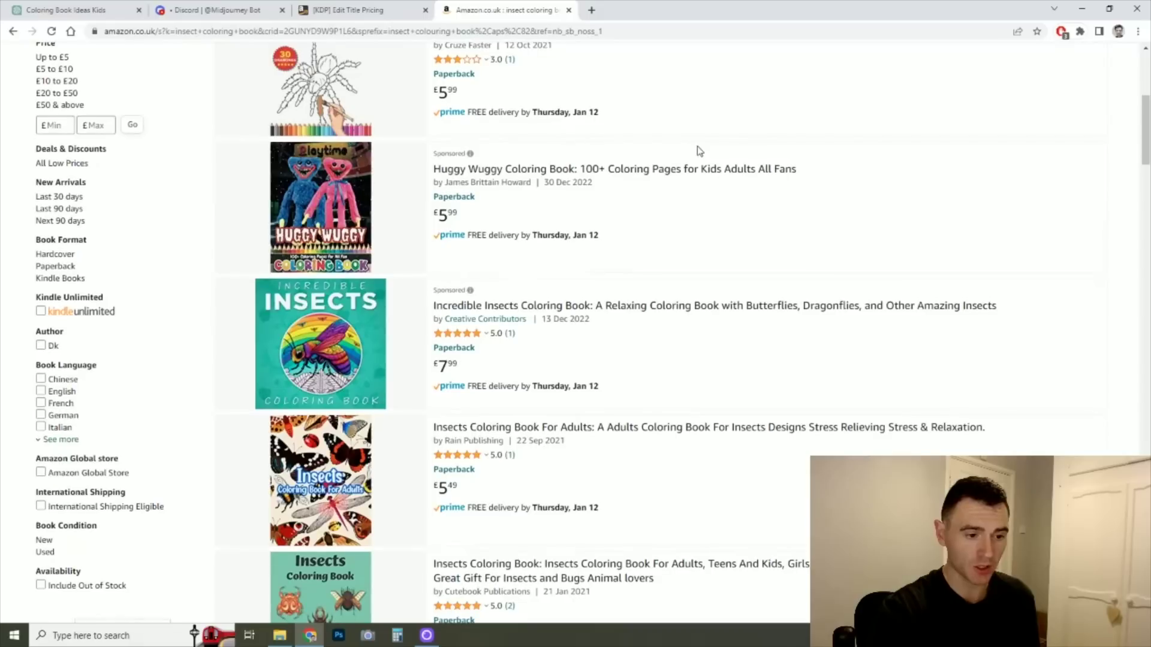
mouse_move(431, 293)
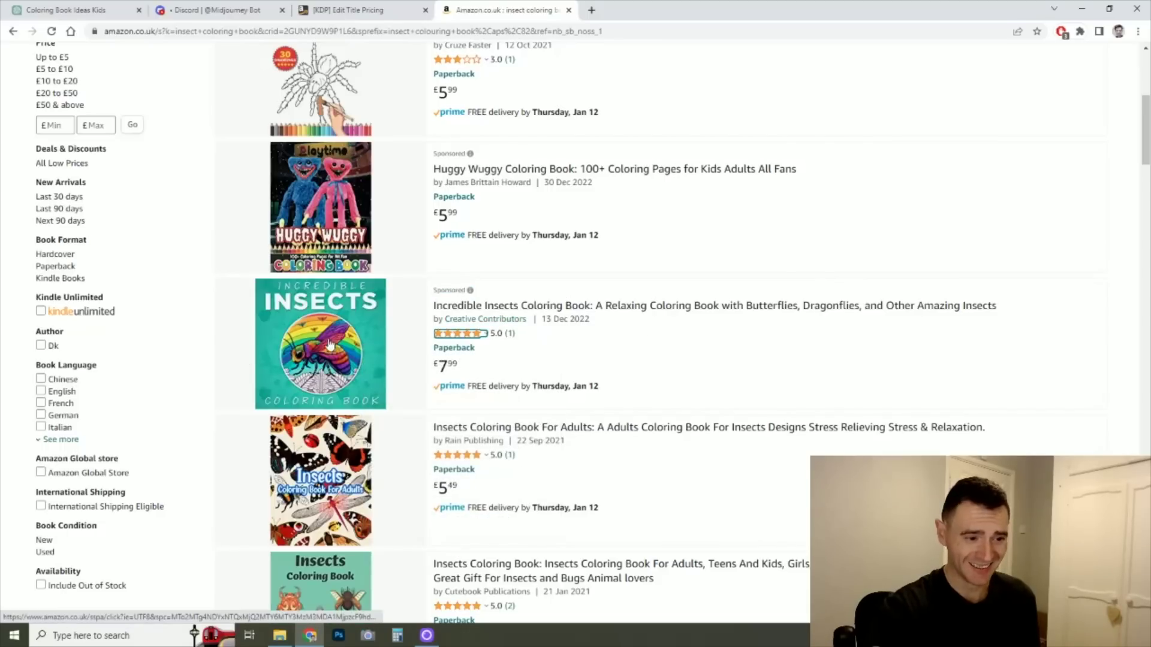
scroll(403, 259, "up", 2)
scroll(403, 259, "up", 2)
scroll(357, 337, "down", 4)
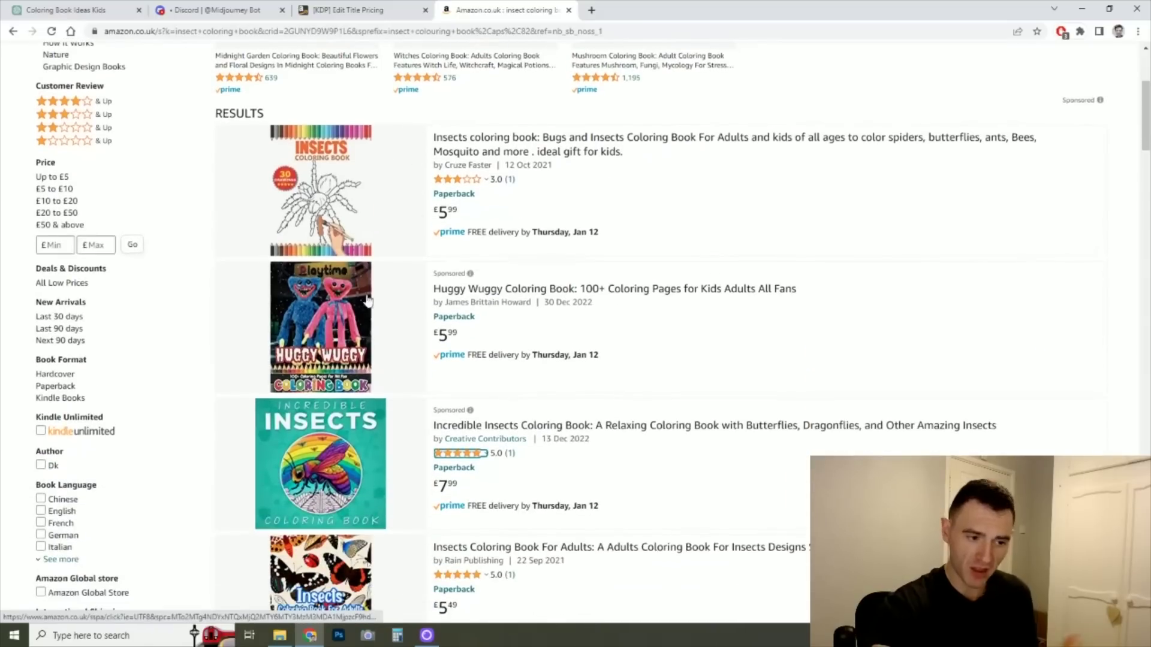
scroll(357, 338, "down", 4)
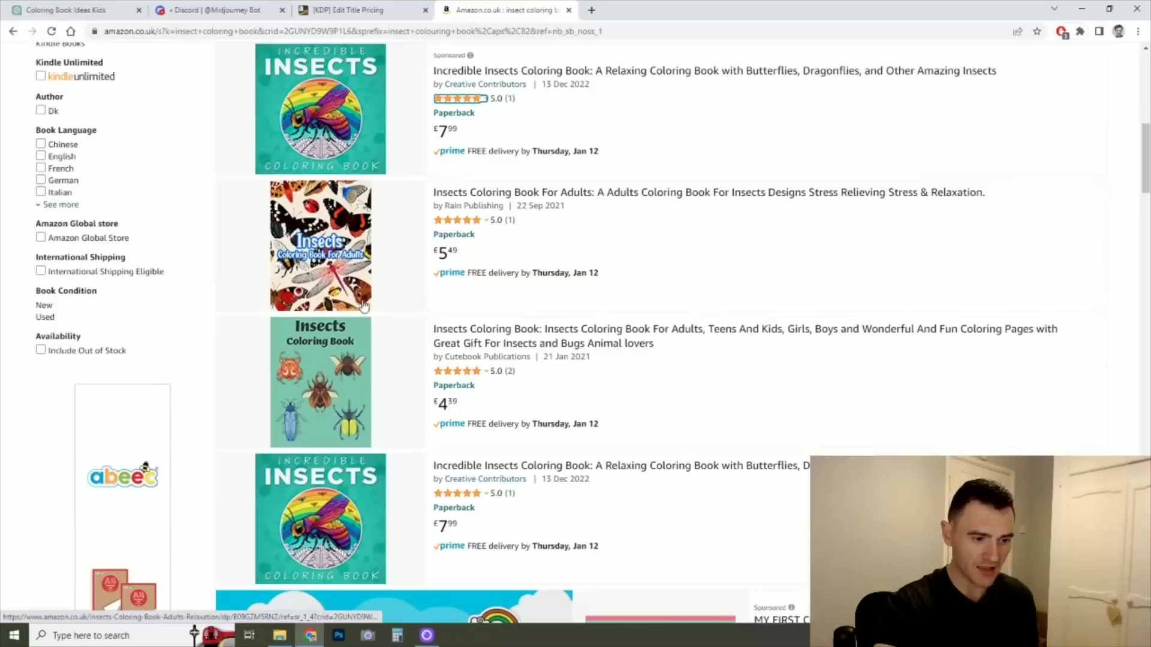
scroll(360, 311, "up", 2)
scroll(362, 280, "down", 3)
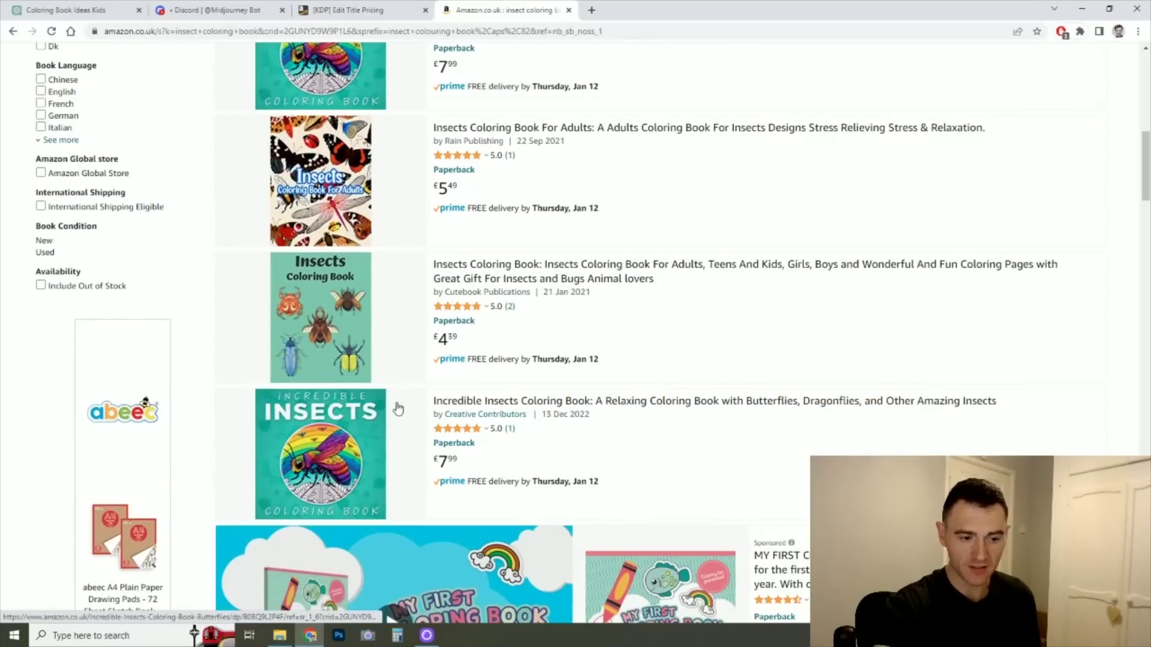
scroll(390, 431, "up", 7)
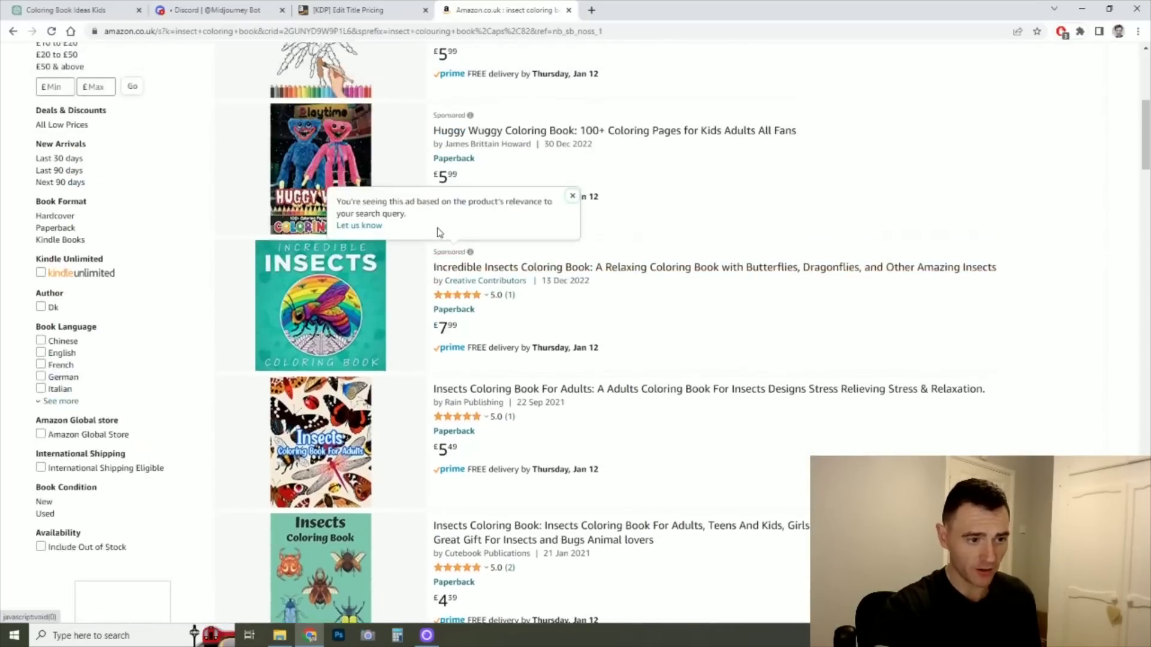